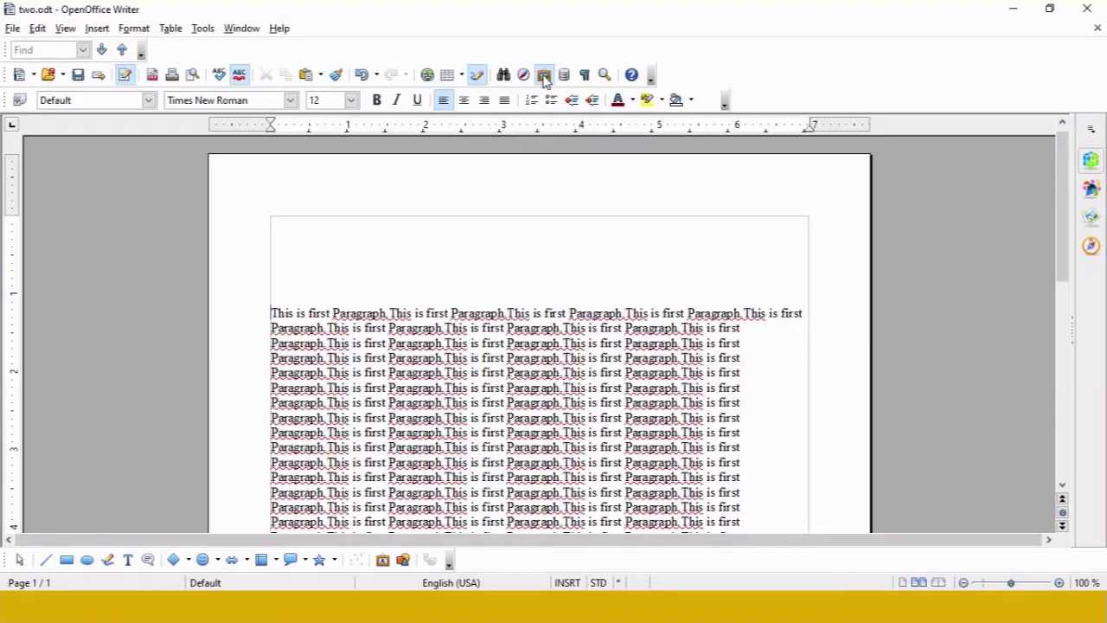
Insert the black laptop picture from the Computers gallery theme at the start of the document, above the first paragraph.
click(41, 182)
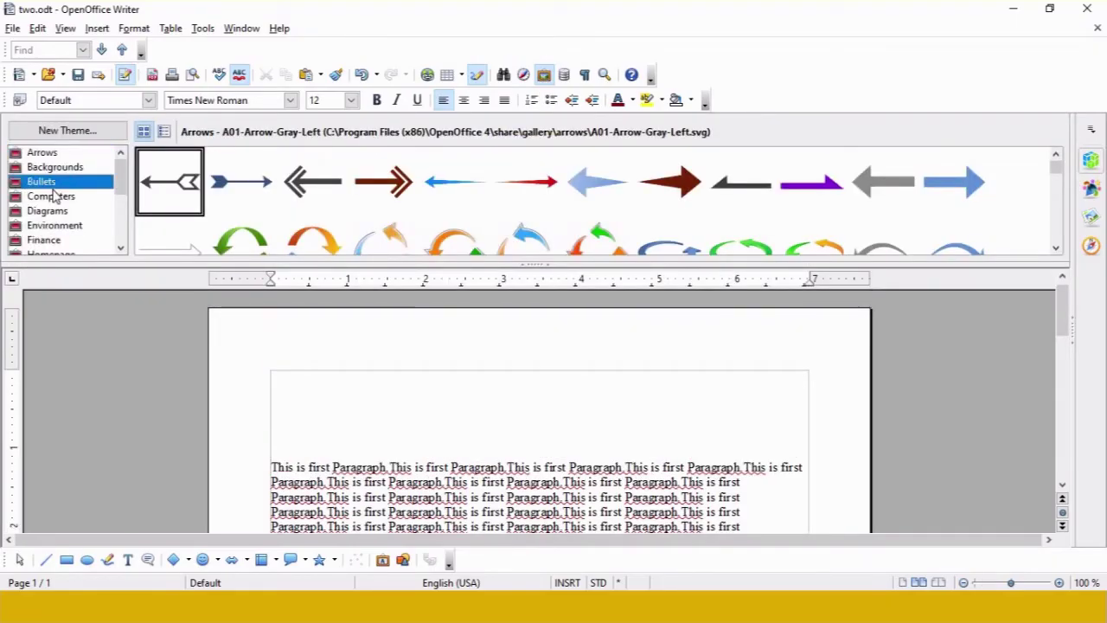
click(50, 197)
drag(316, 188, 531, 429)
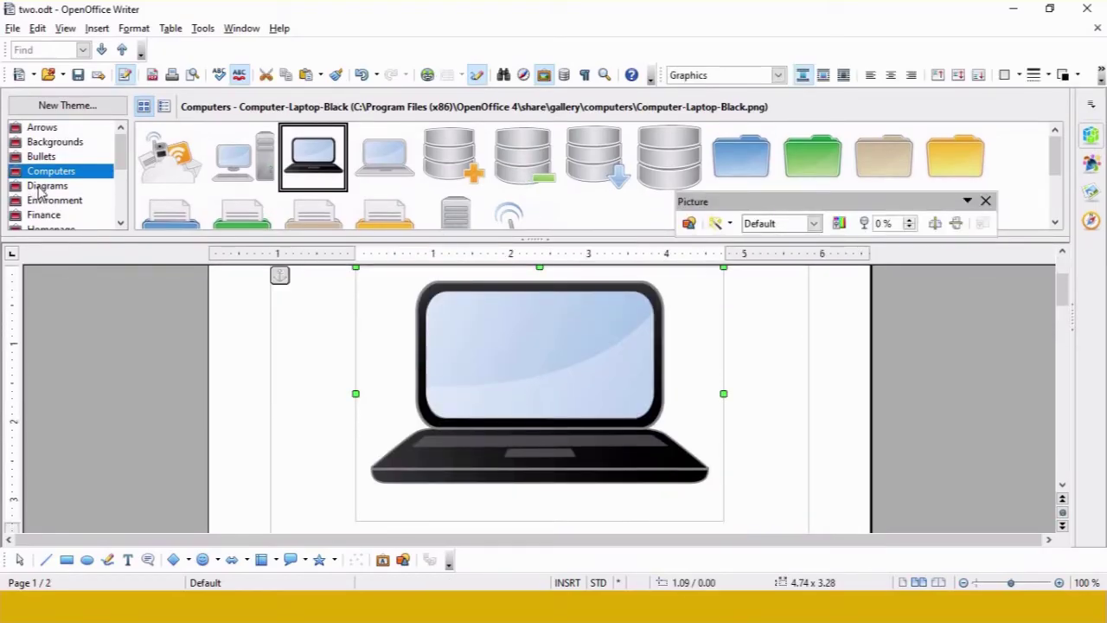
Insert the bee picture from the Environment gallery theme over the laptop, and close the gallery.
click(54, 204)
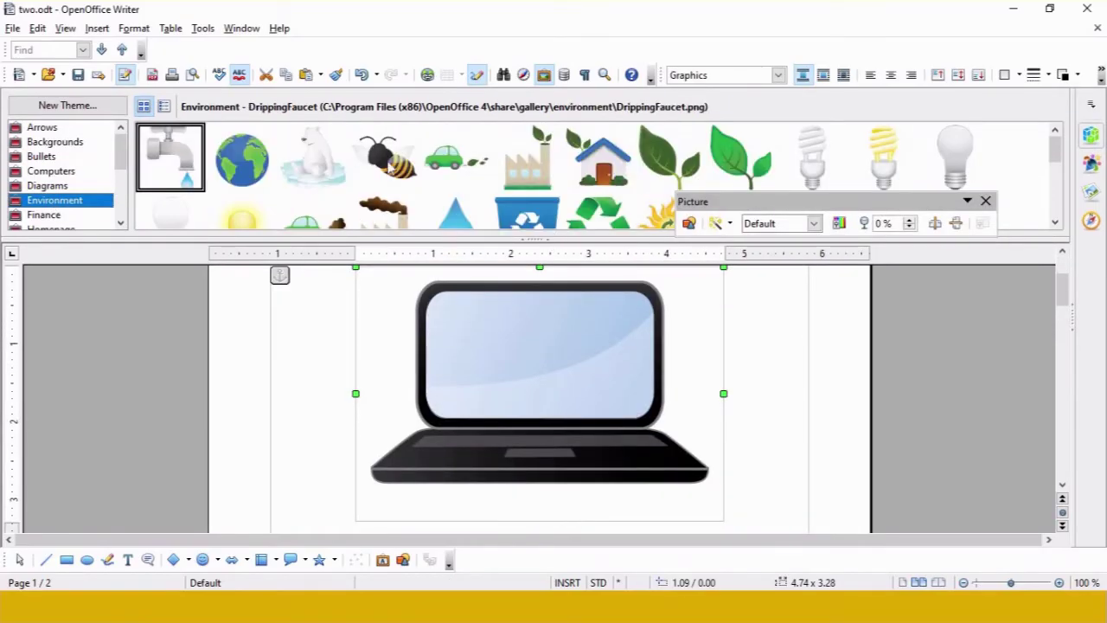
drag(384, 158, 600, 433)
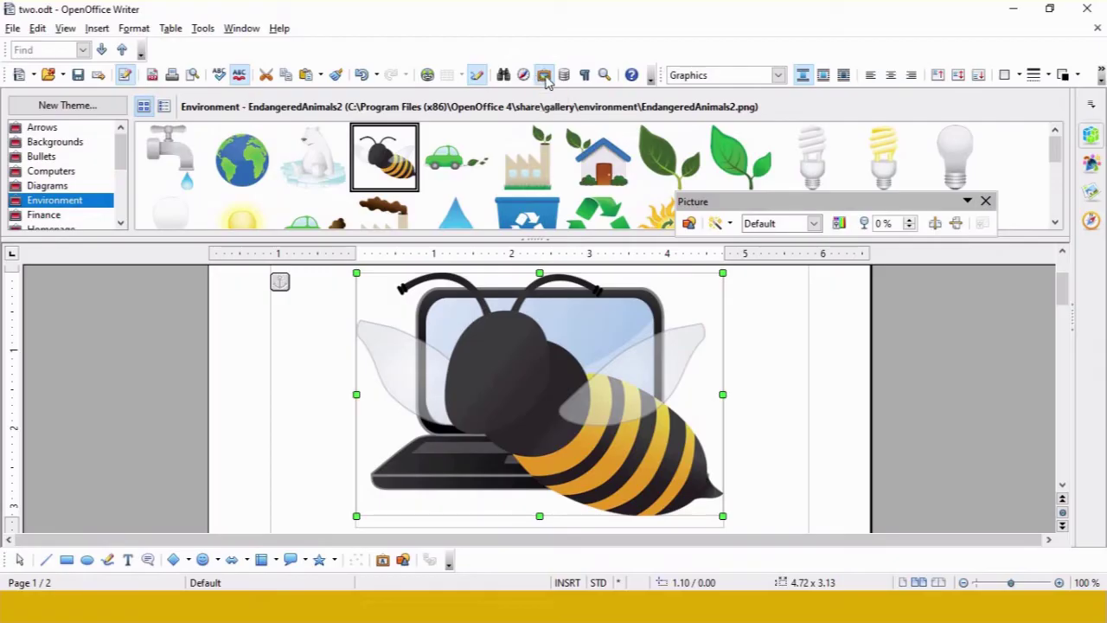
click(542, 76)
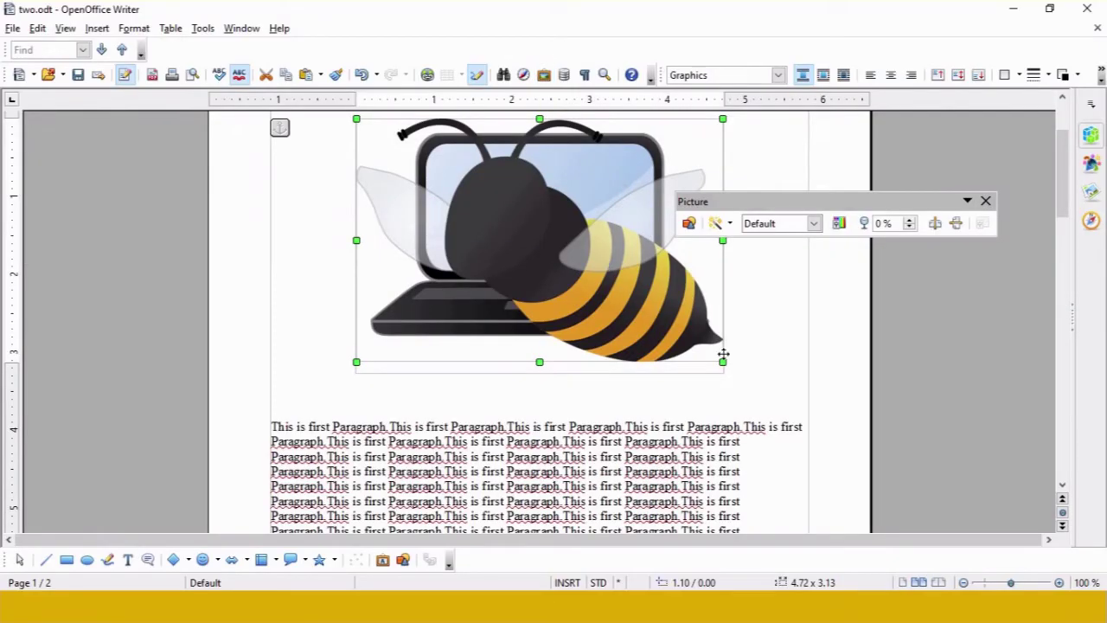
Shrink the bee picture to about 1.85 × 1.27 inches and place it within the laptop's screen.
drag(718, 359, 573, 261)
drag(456, 122, 504, 180)
drag(564, 223, 532, 203)
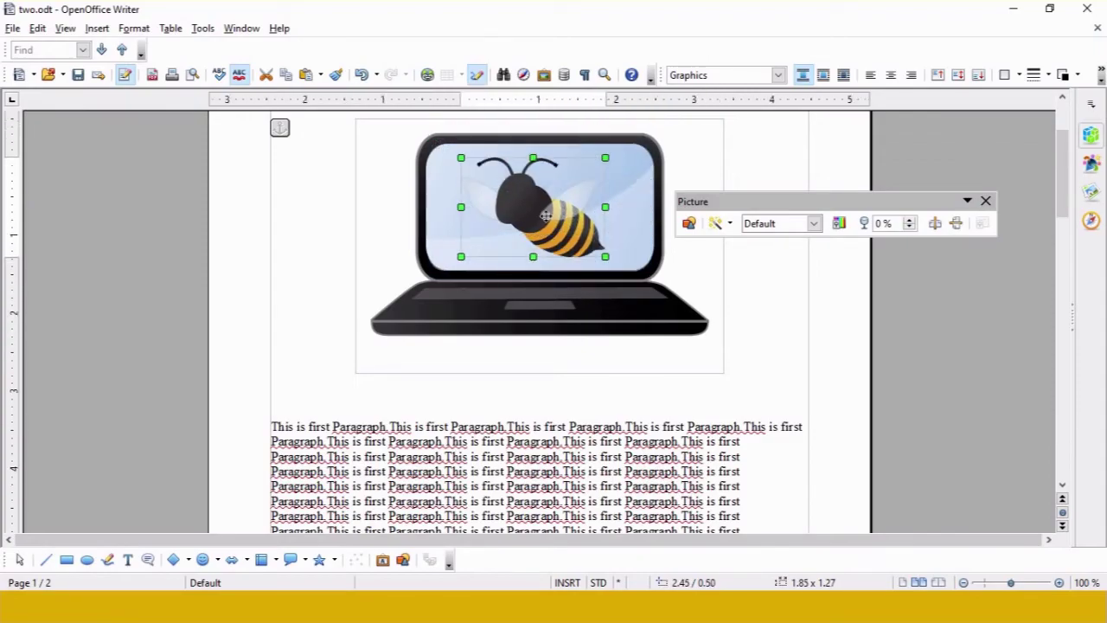
Bring the laptop picture to the front of the bee picture.
click(710, 264)
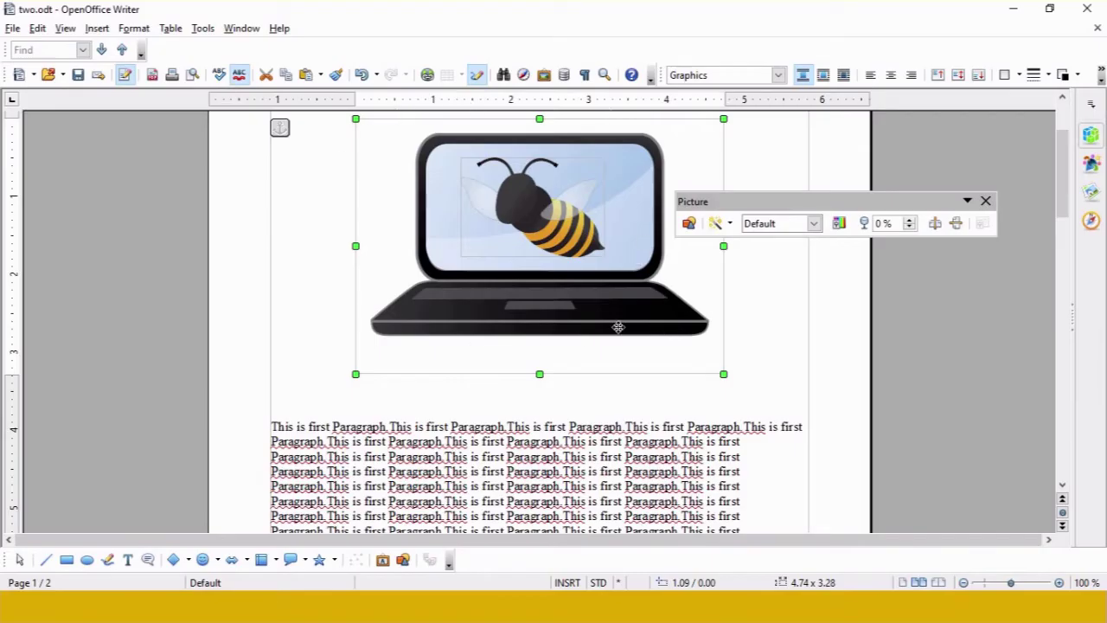
click(144, 31)
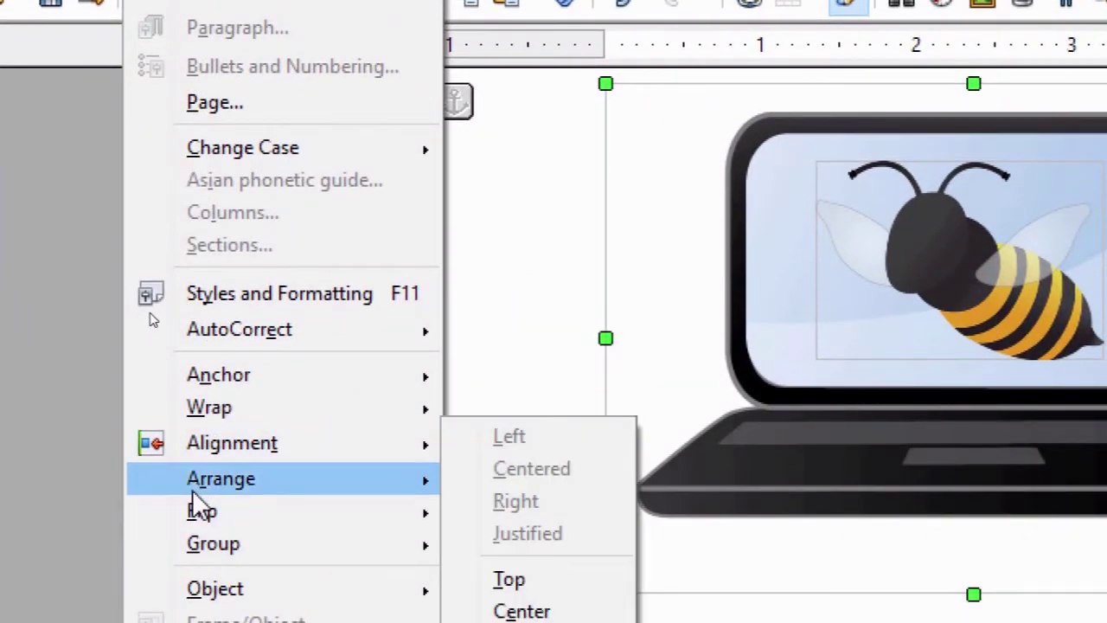
mouse_move(284, 451)
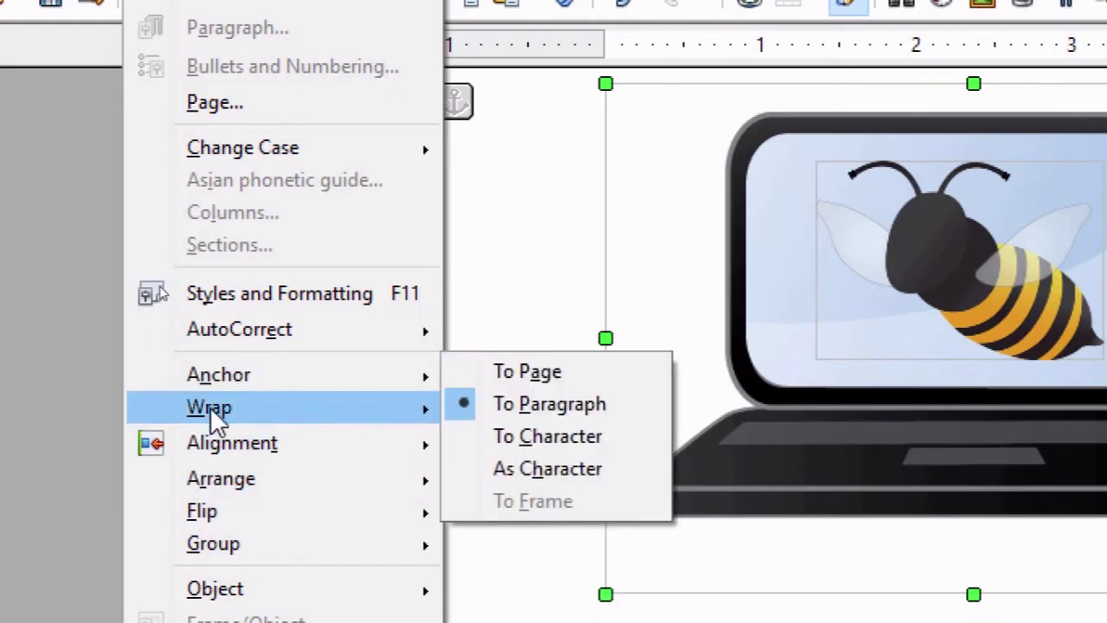
mouse_move(248, 467)
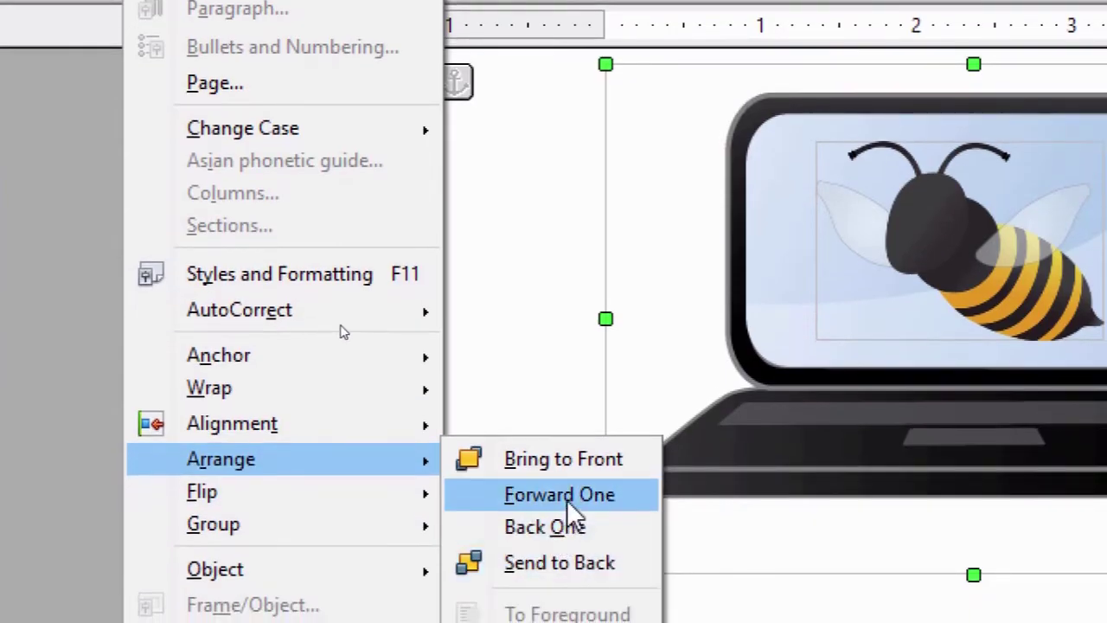
click(581, 462)
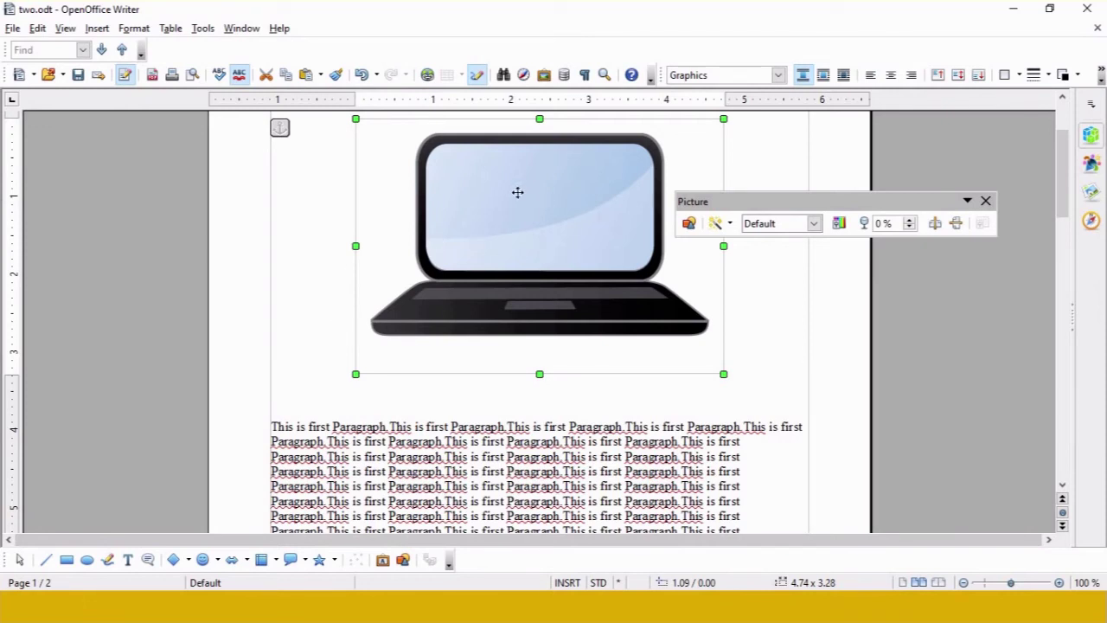
Send the laptop picture to the back, behind the bee picture.
click(132, 28)
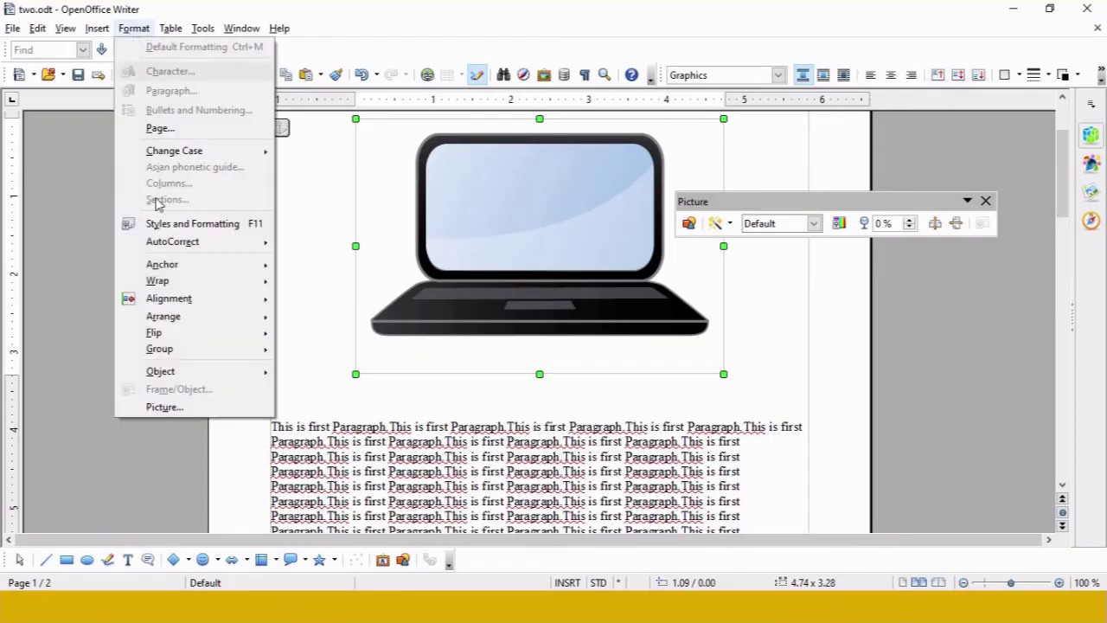
mouse_move(253, 322)
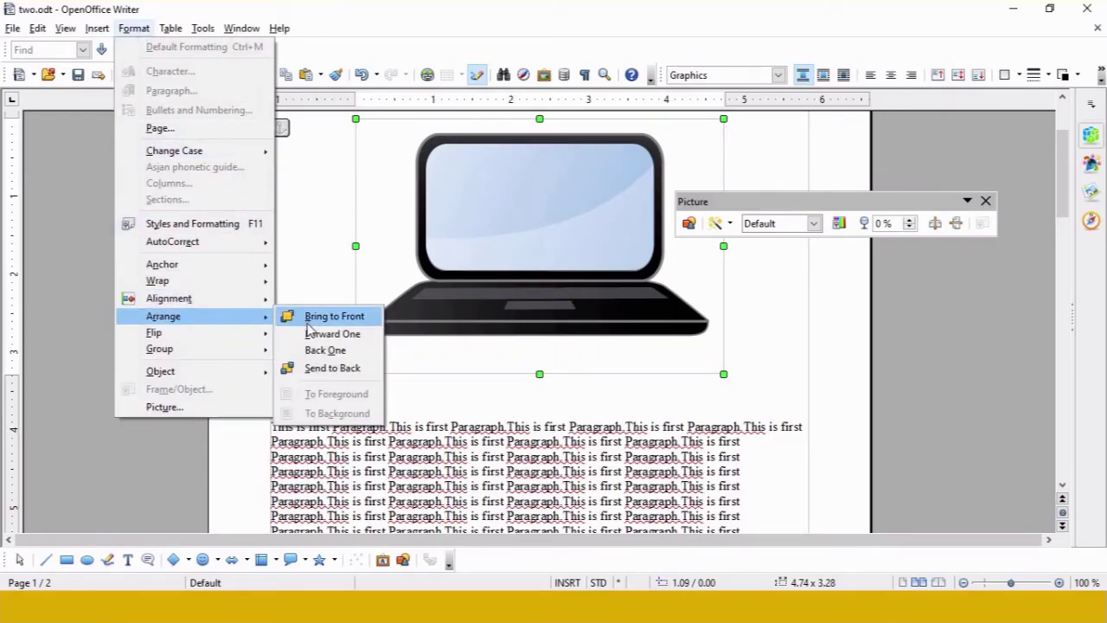
click(332, 367)
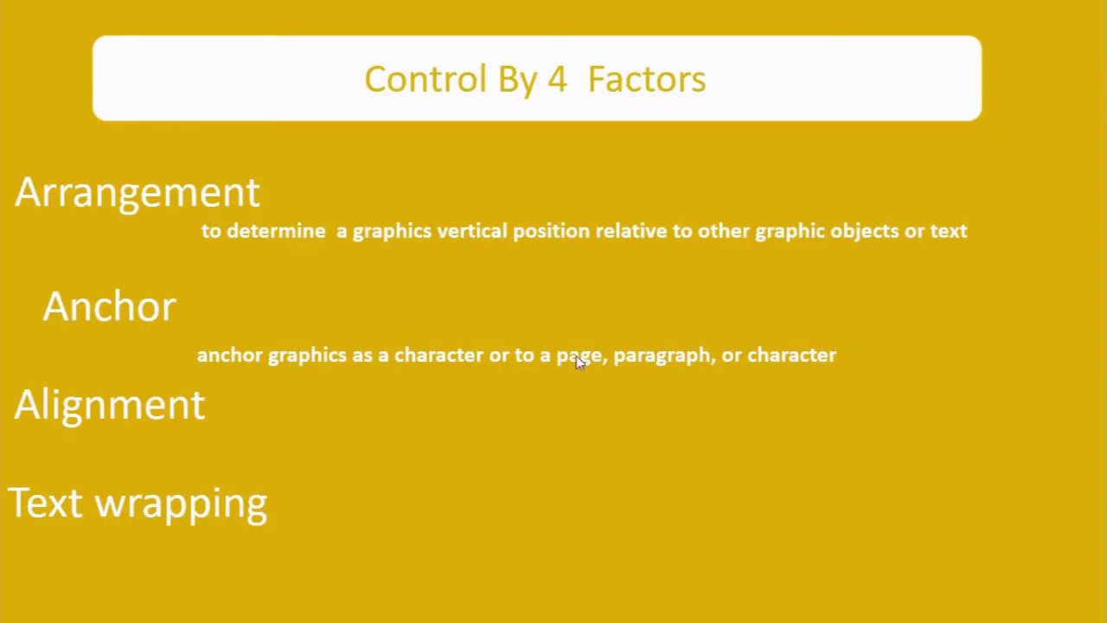
Switch to OpenOffice Writer and draw an ellipse about 1.44 × 1.65 inches over the first paragraph's text.
key(alt+Tab)
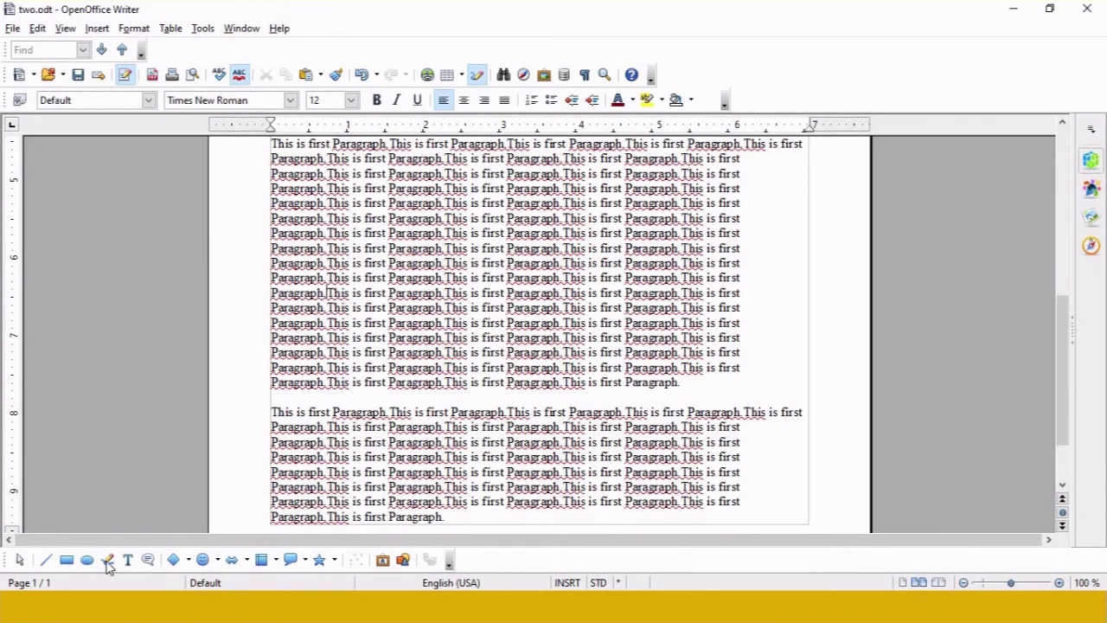
click(108, 559)
drag(548, 209, 660, 337)
drag(613, 249, 625, 239)
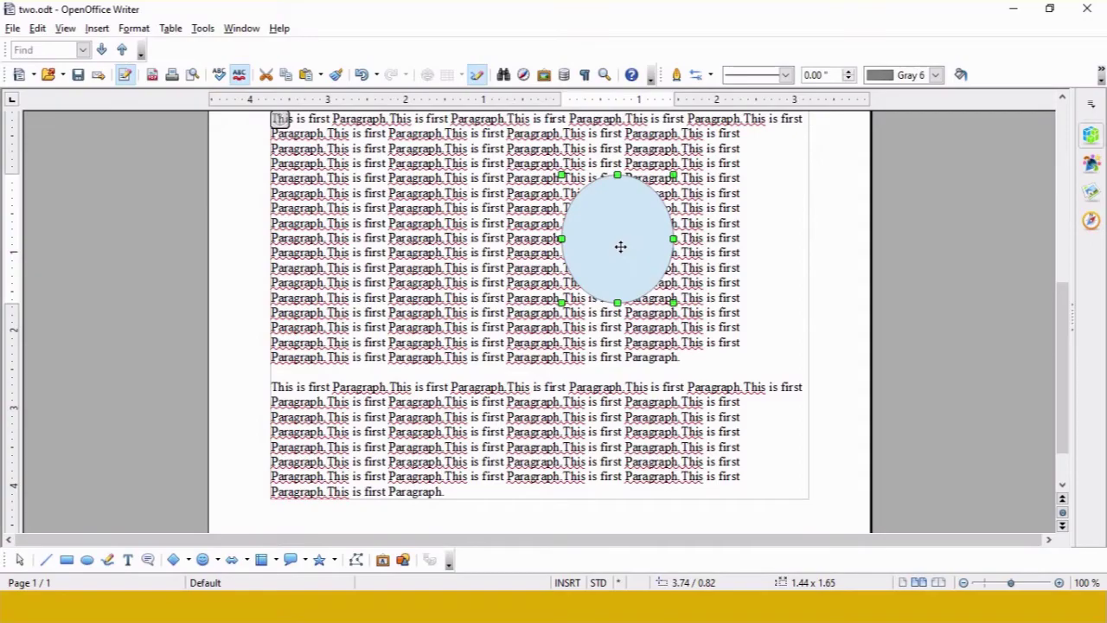
Examine the anchor options available for the ellipse.
click(128, 30)
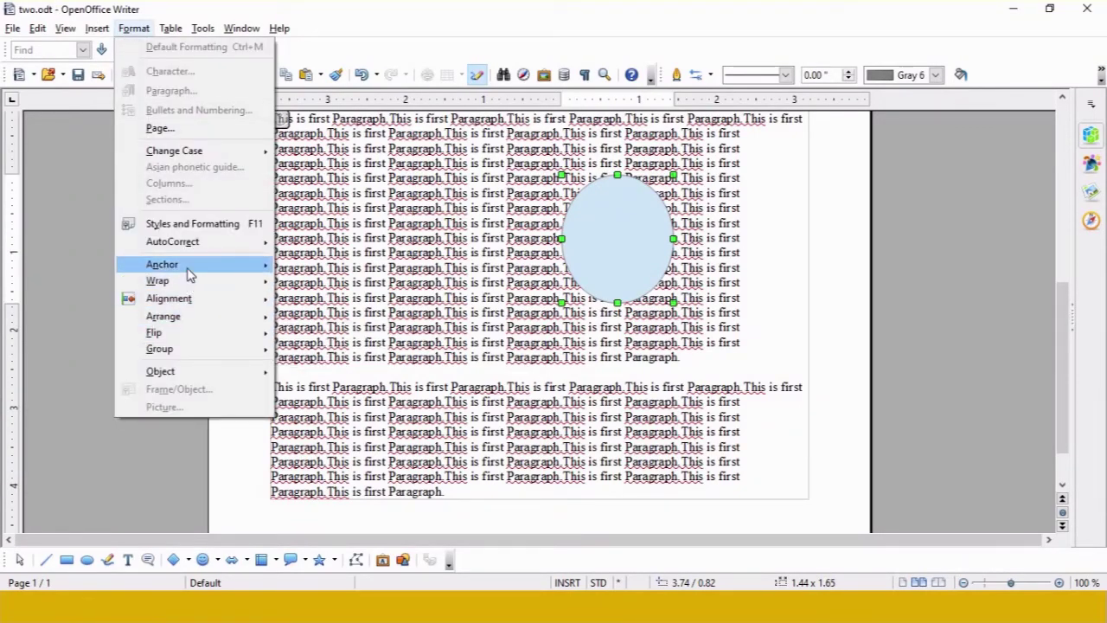
mouse_move(191, 274)
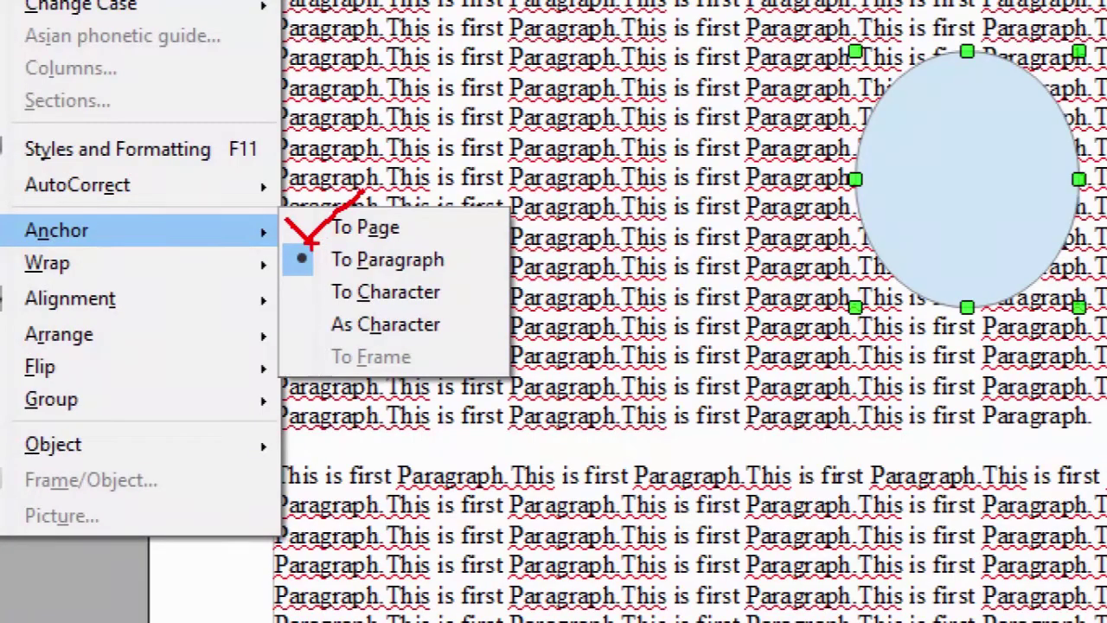
mouse_move(309, 242)
mouse_down()
mouse_move(325, 264)
mouse_move(390, 215)
mouse_up()
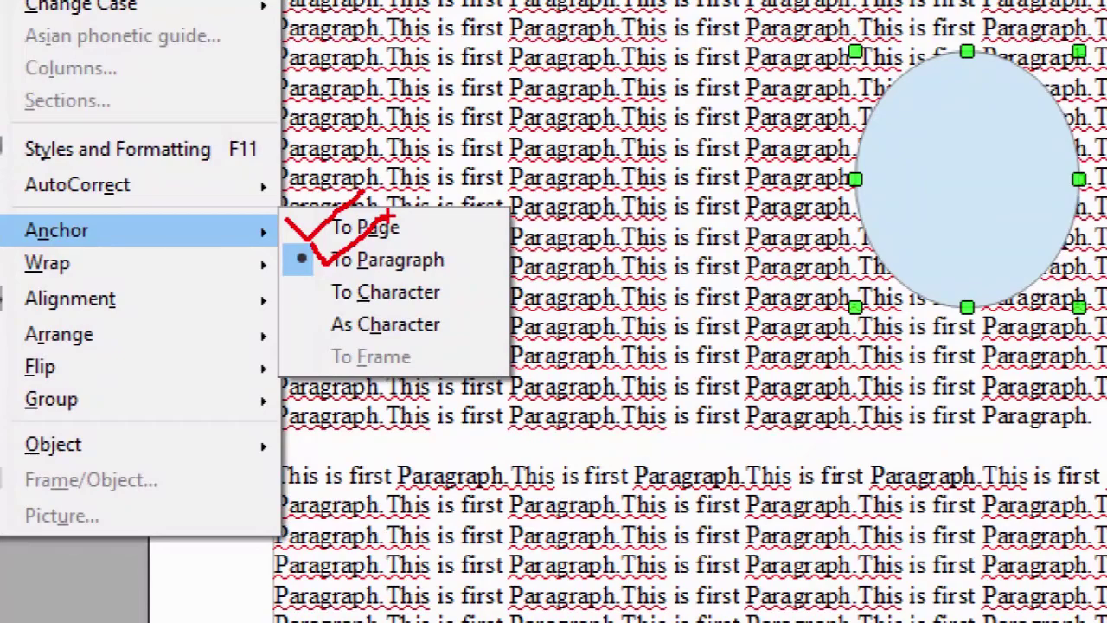
mouse_move(321, 281)
mouse_down()
mouse_move(334, 295)
mouse_move(419, 224)
mouse_up()
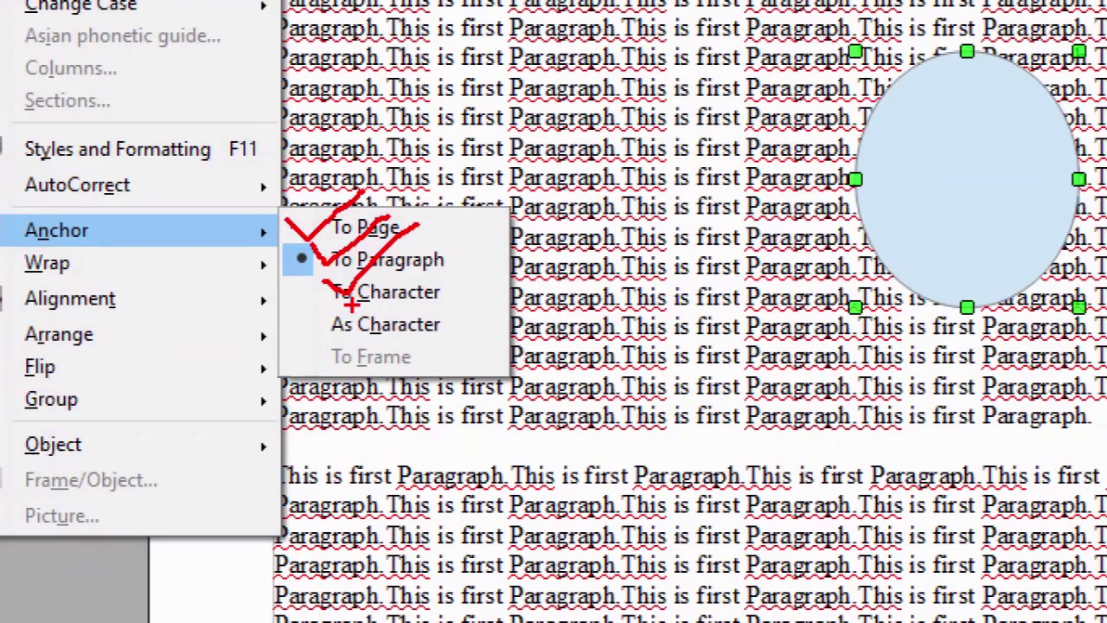
mouse_move(306, 321)
mouse_down()
mouse_move(316, 332)
mouse_move(353, 322)
mouse_up()
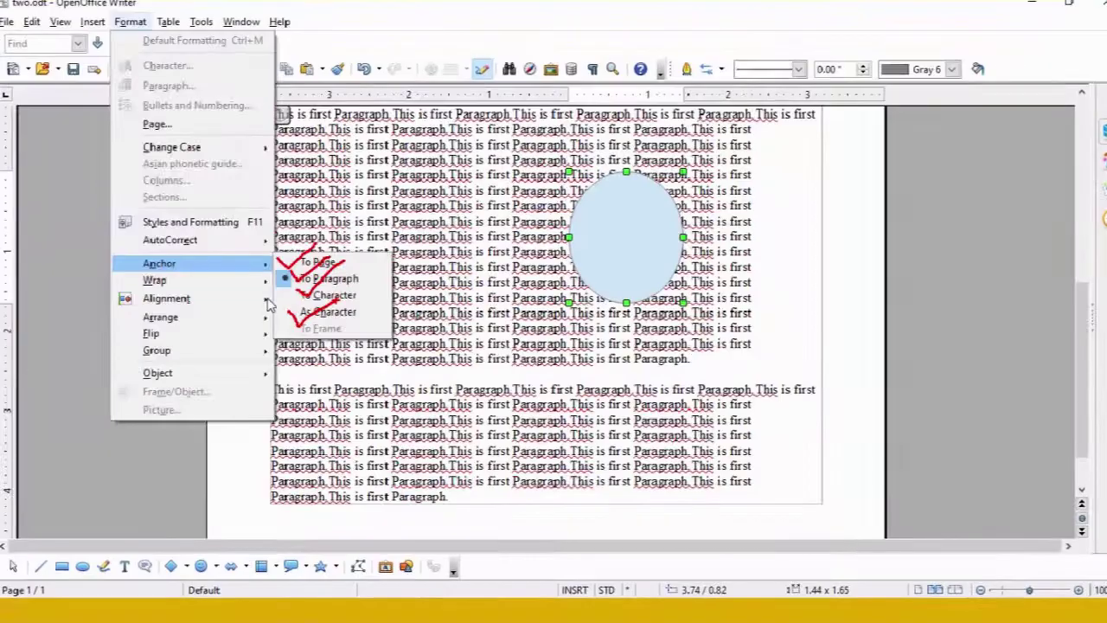
click(385, 292)
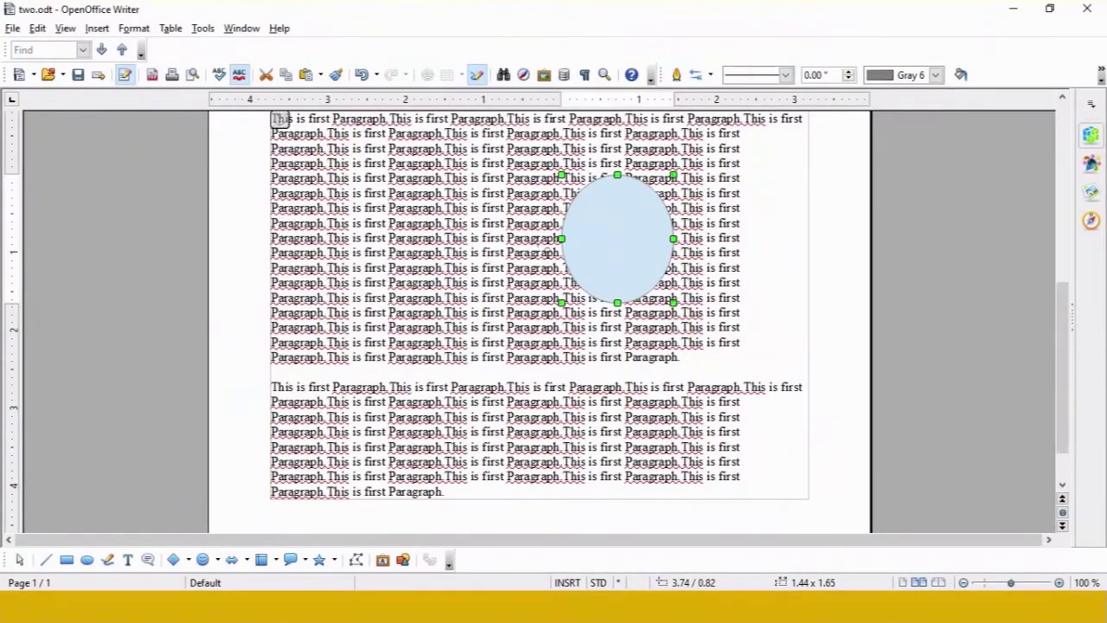
Anchor the ellipse to the page and check its anchor marker.
right_click(614, 230)
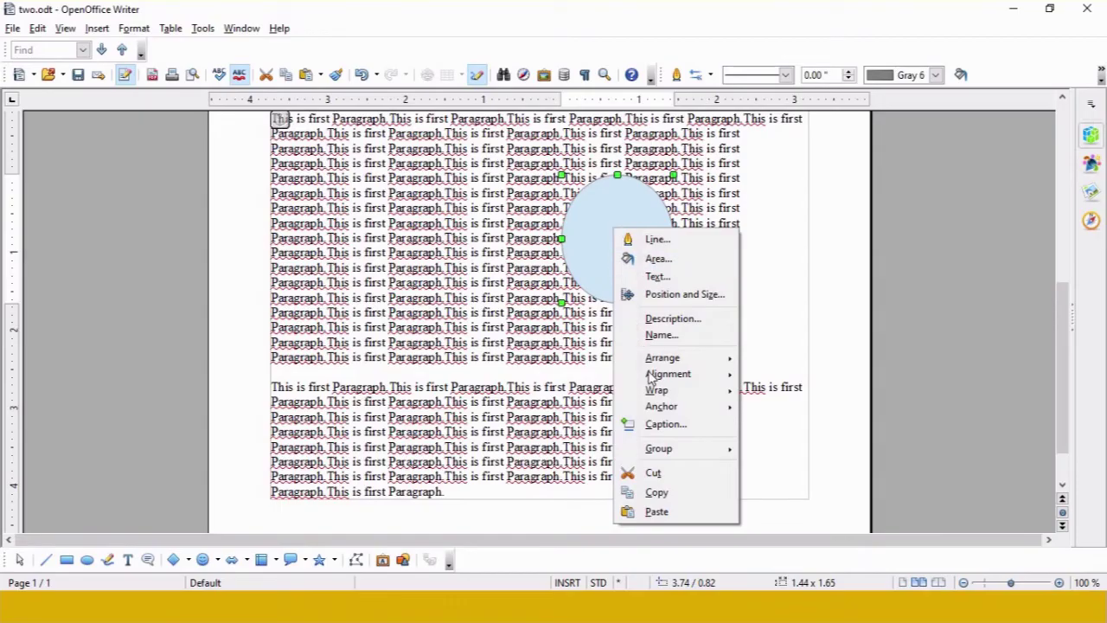
mouse_move(672, 407)
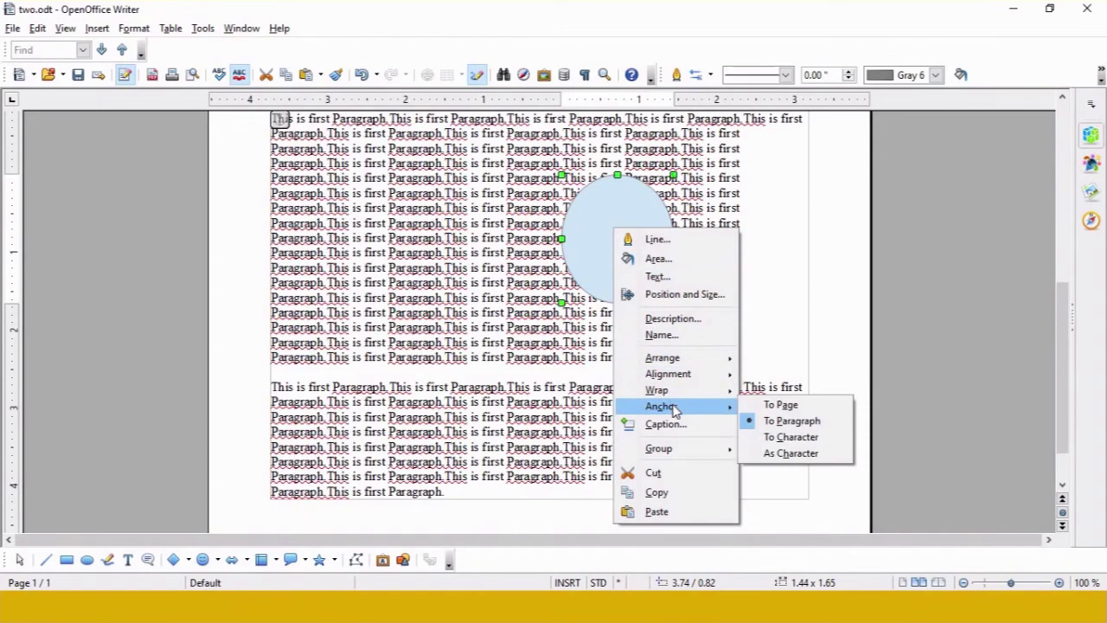
click(759, 404)
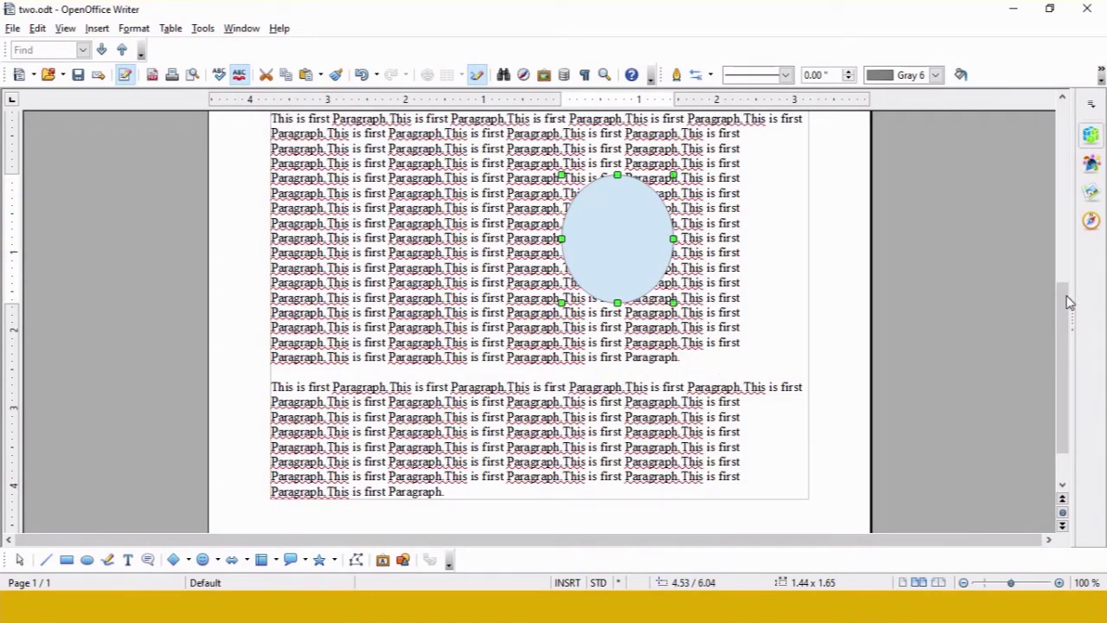
drag(1066, 298, 1033, 108)
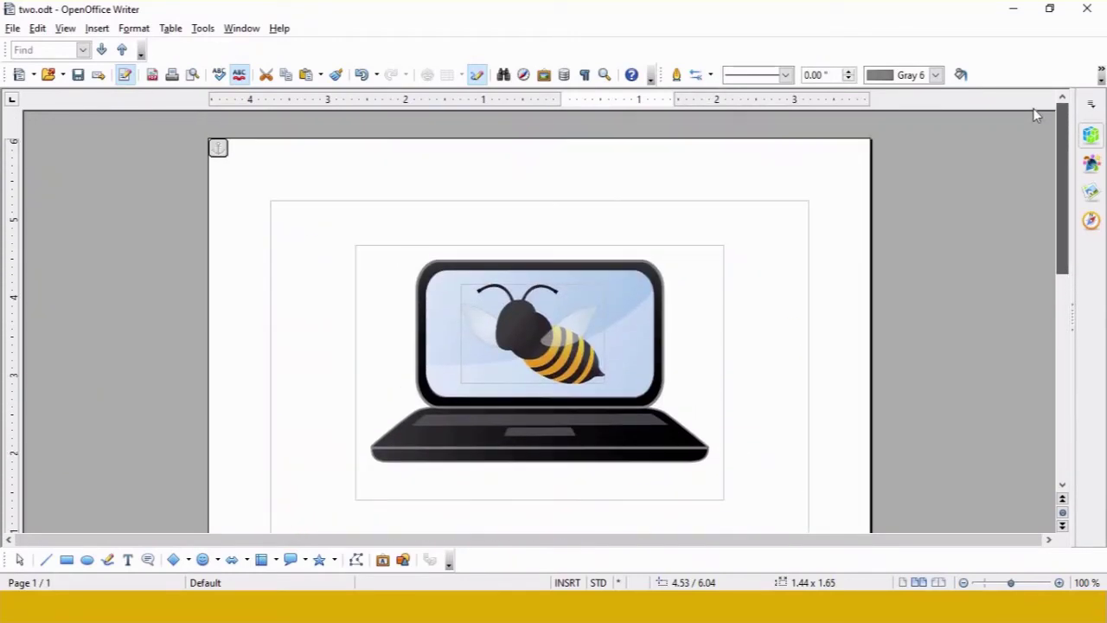
drag(1060, 195, 1037, 111)
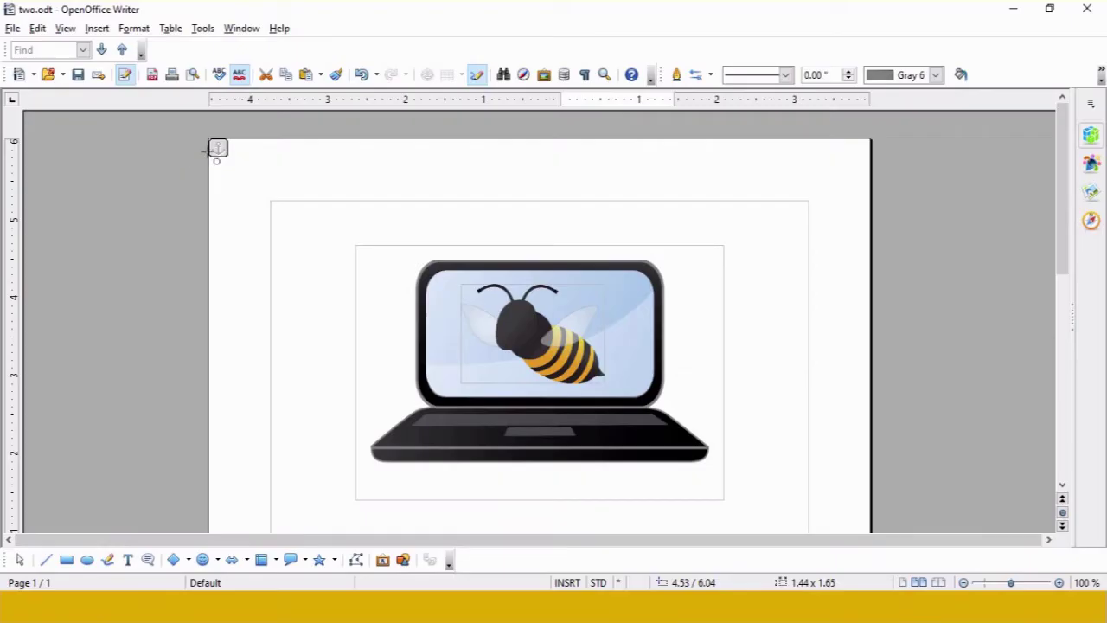
Delete the text from after the first paragraph's initial "T" through most of its fifth line.
drag(1059, 204, 1063, 298)
click(294, 299)
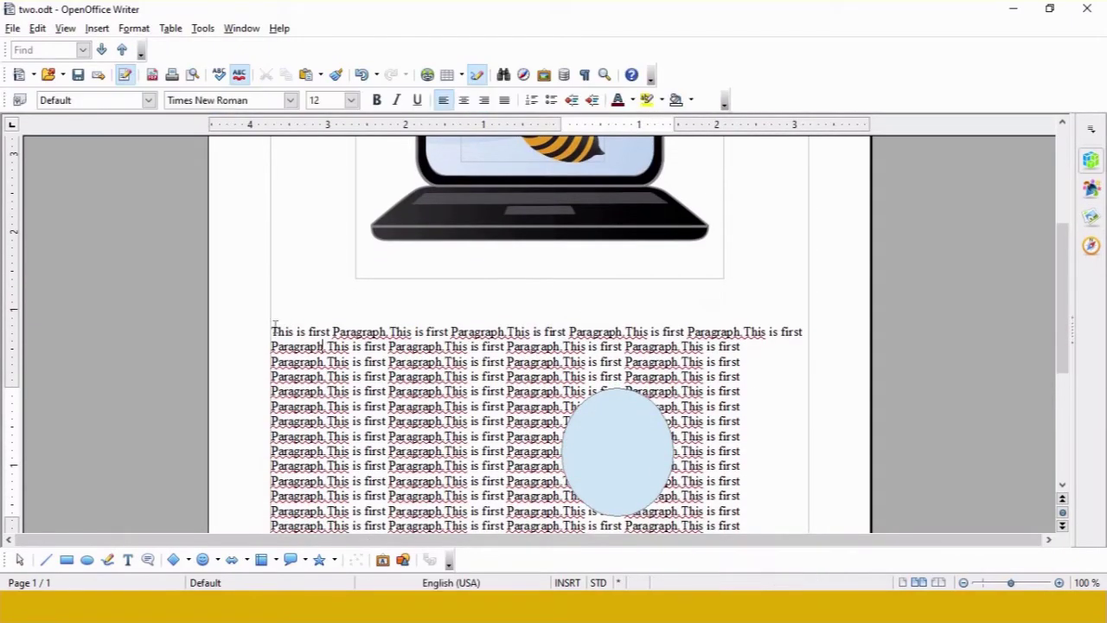
drag(272, 333, 732, 391)
key(Delete)
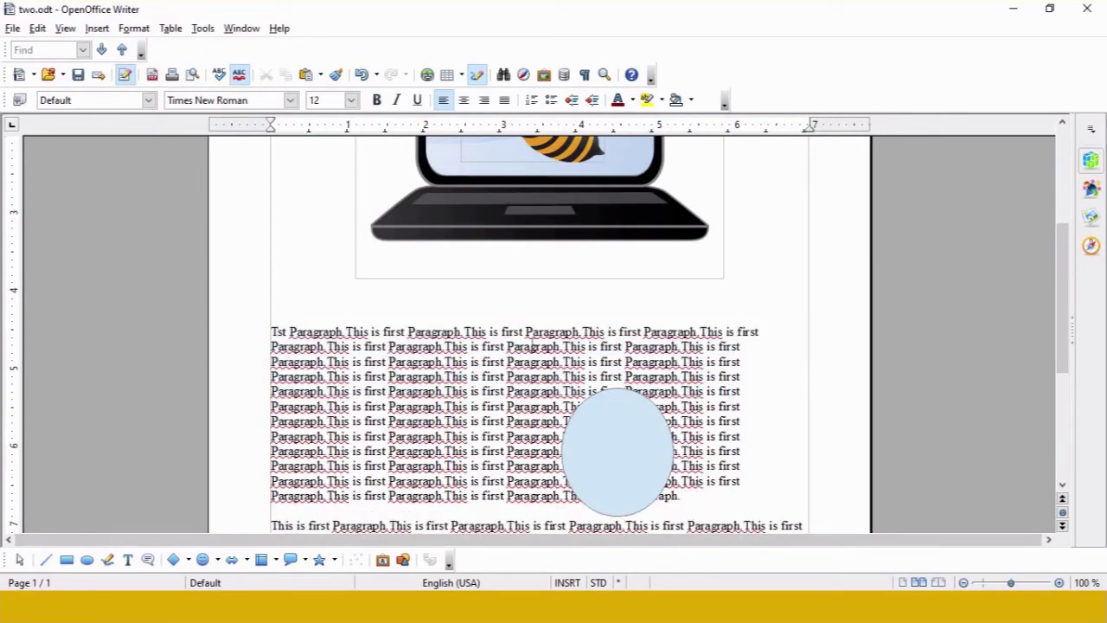
Insert 11 paragraph breaks after the second "This is" in the first line of the first paragraph.
click(497, 333)
key(Return)
key(Return)
key(Return)
key(Return)
key(Return)
key(Return)
key(Return)
key(Return)
key(Return)
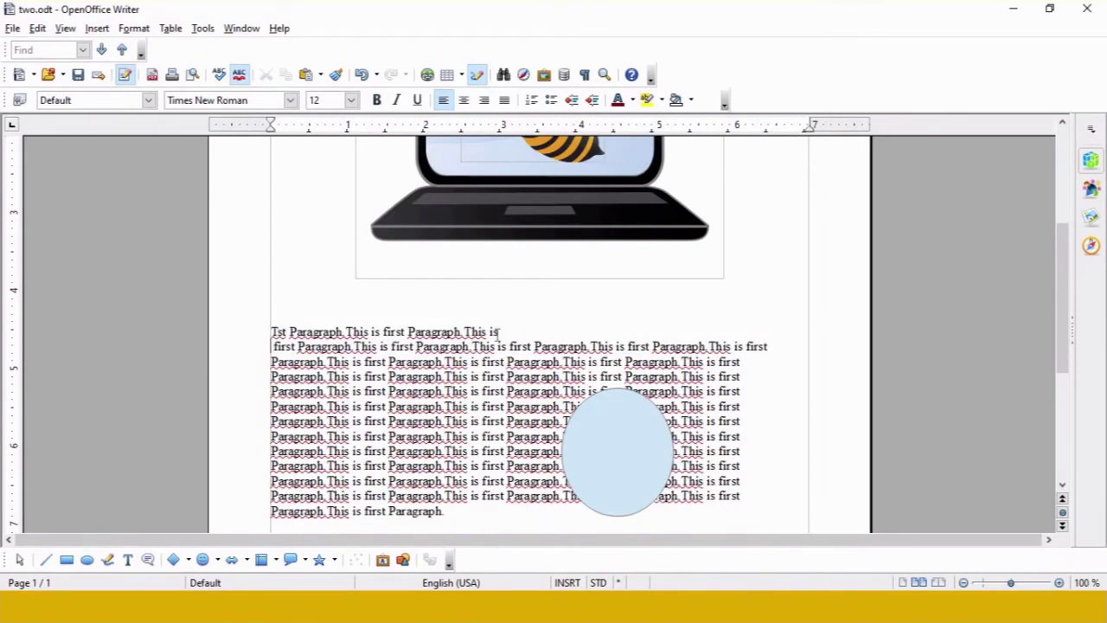
key(Return)
key(Return)
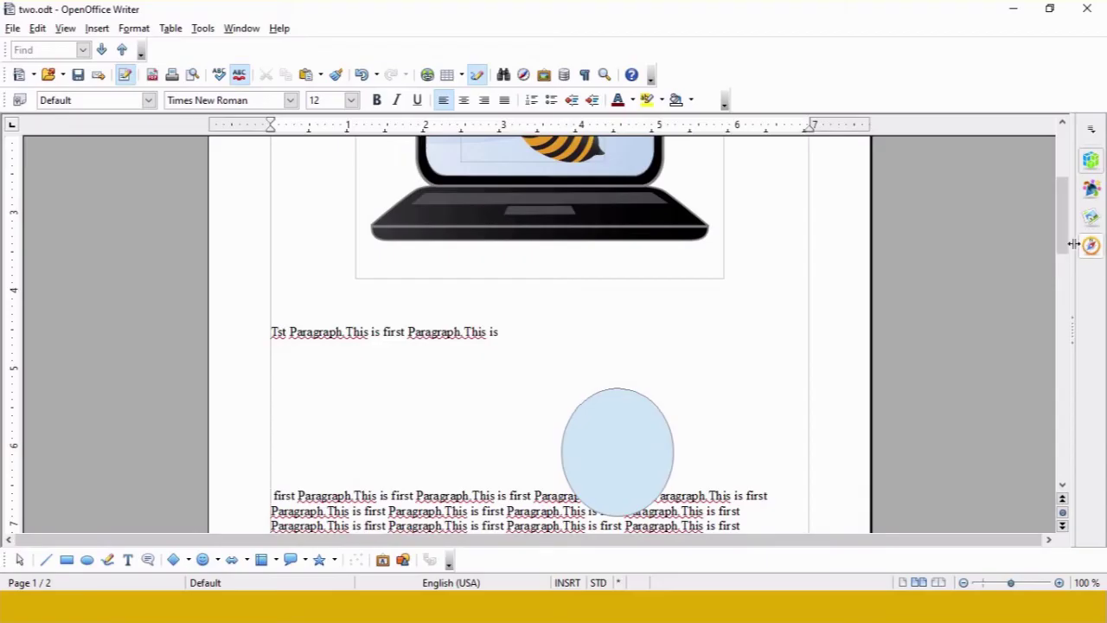
Examine the anchor setting of the diamond shape in the paragraph below the ellipse.
drag(1064, 247, 1064, 286)
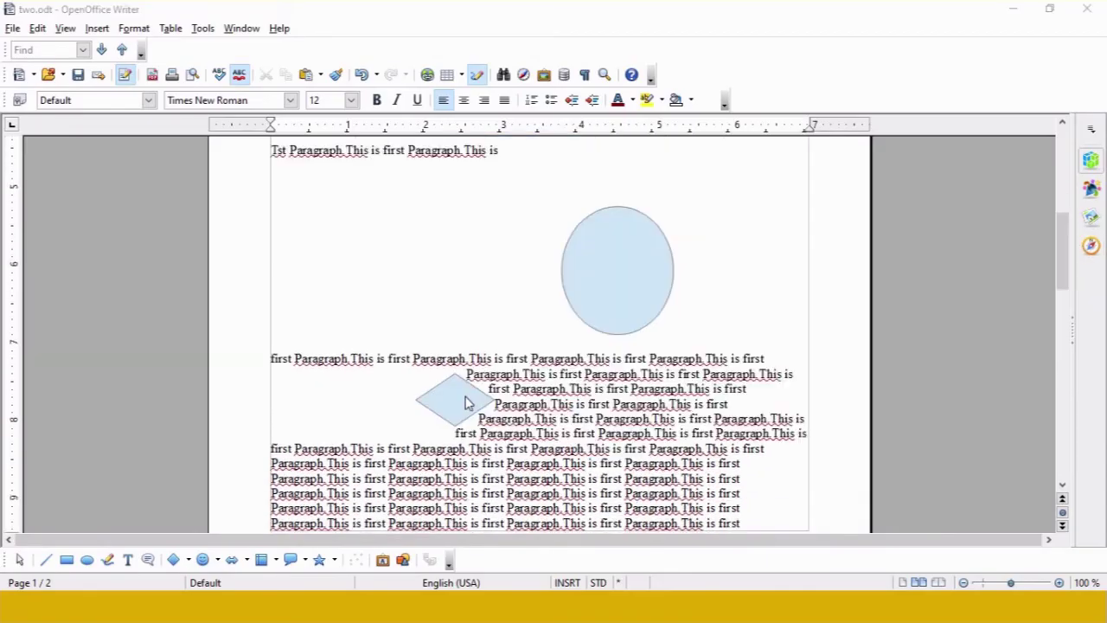
right_click(464, 403)
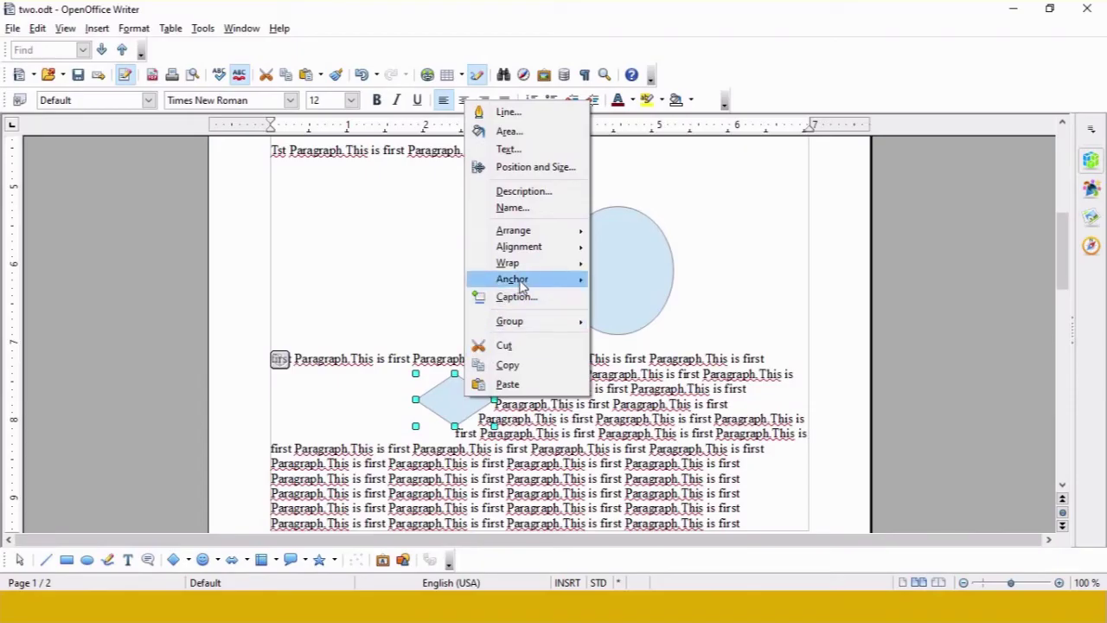
mouse_move(521, 286)
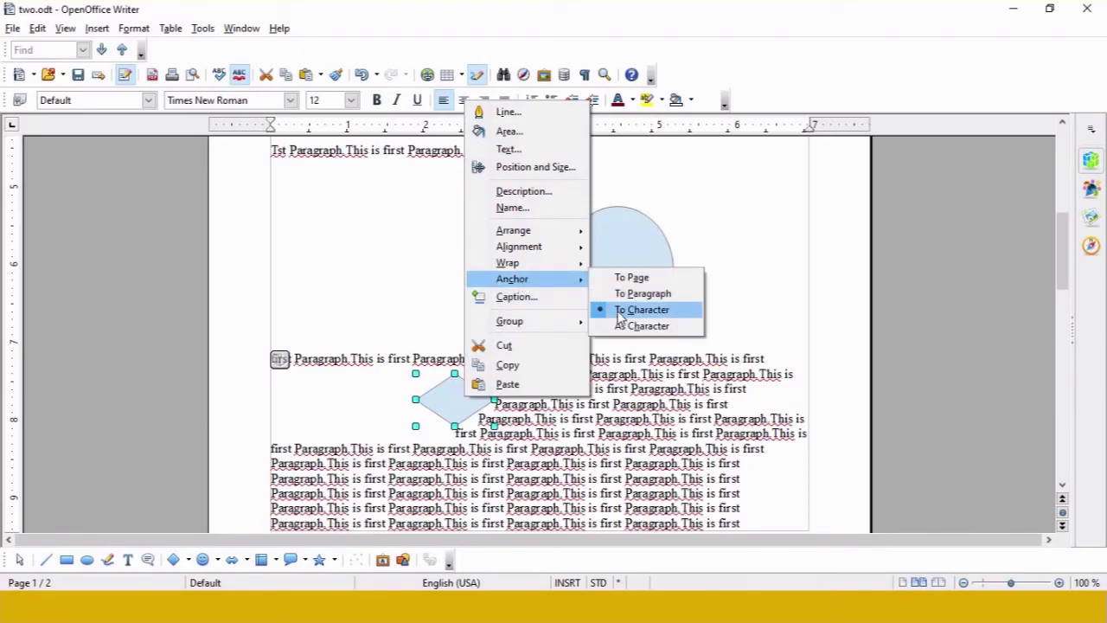
click(452, 417)
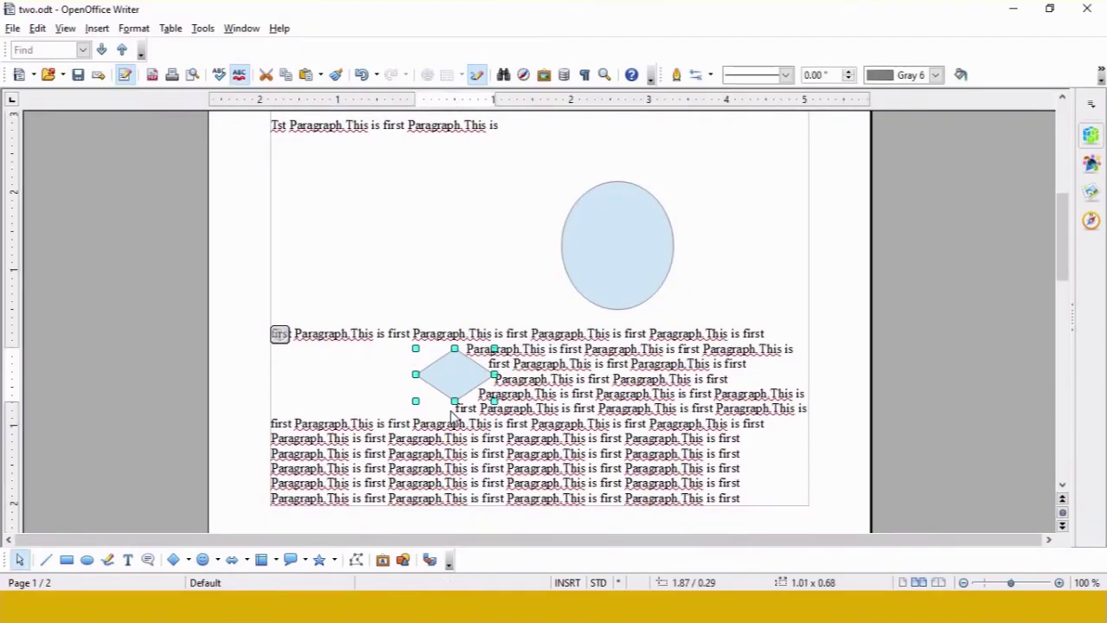
Insert seven paragraph breaks directly before "first" at the start of the paragraph containing the diamond.
click(266, 329)
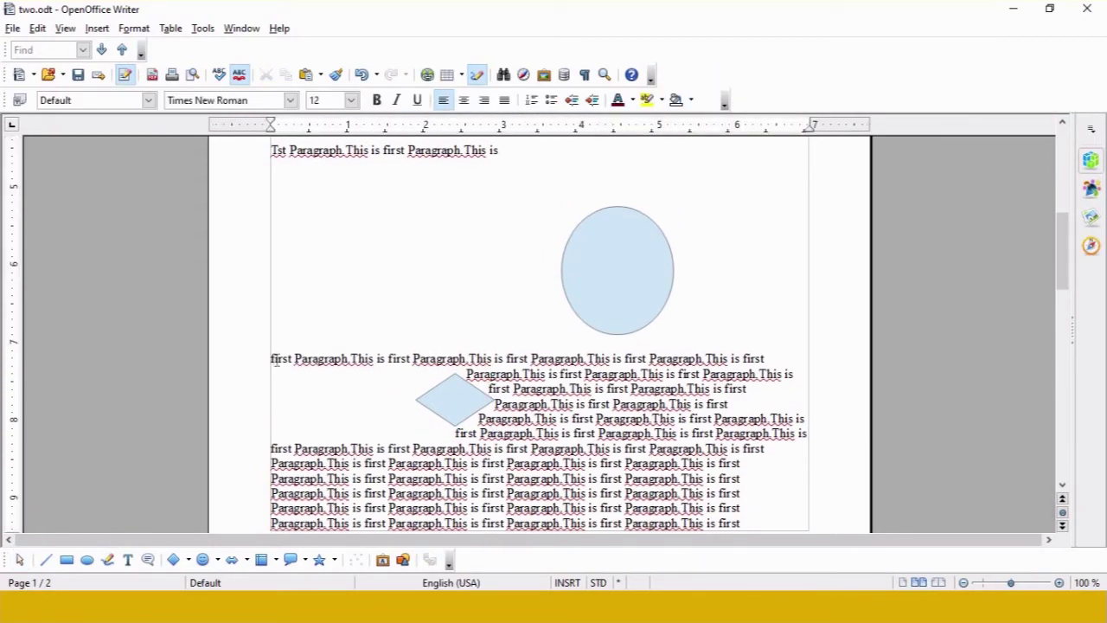
click(467, 376)
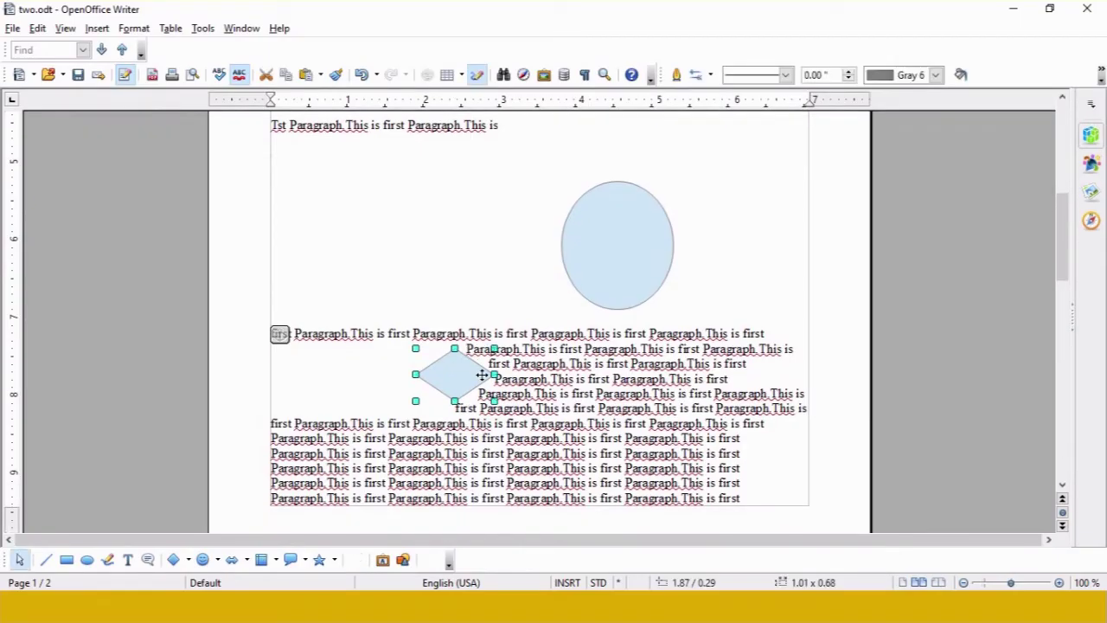
click(261, 377)
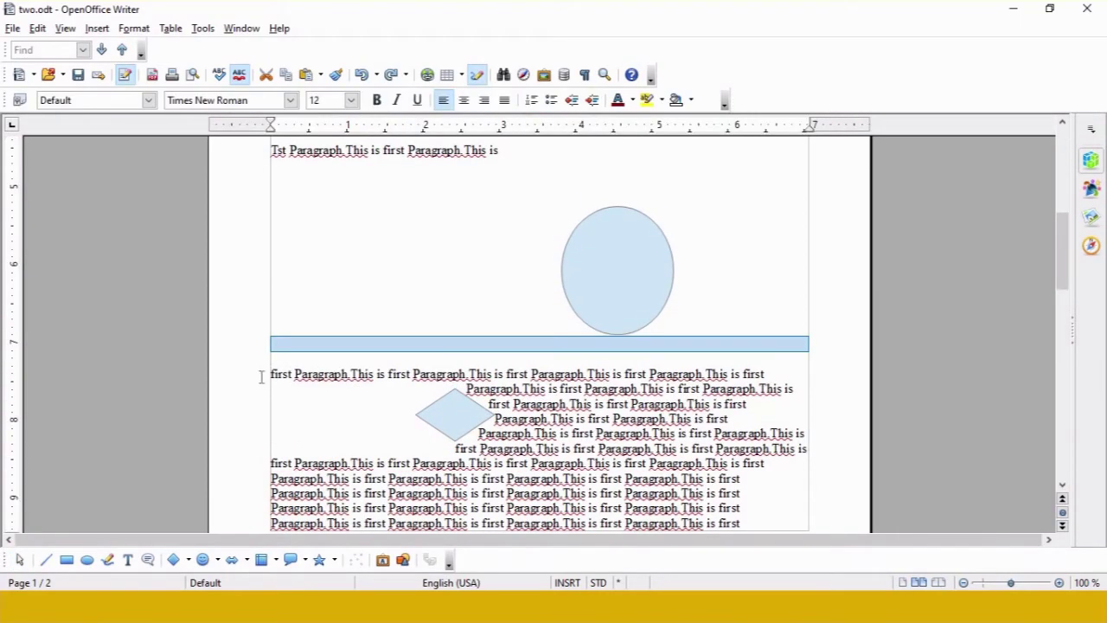
click(271, 374)
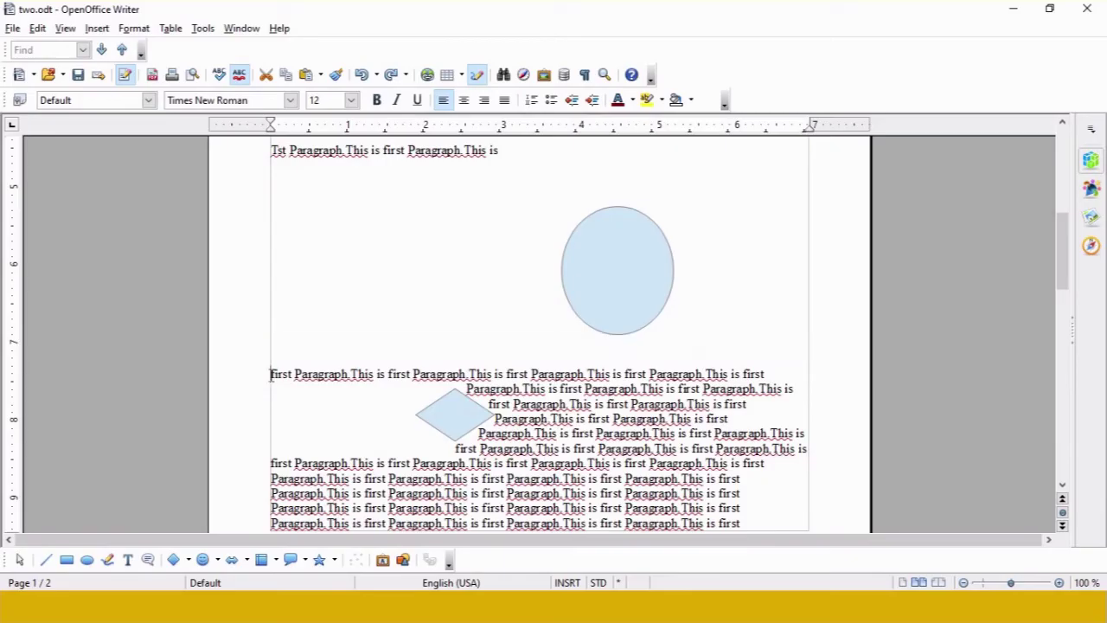
key(Return)
key(Return)
key(Return)
key(Return)
key(Return)
key(Return)
key(Return)
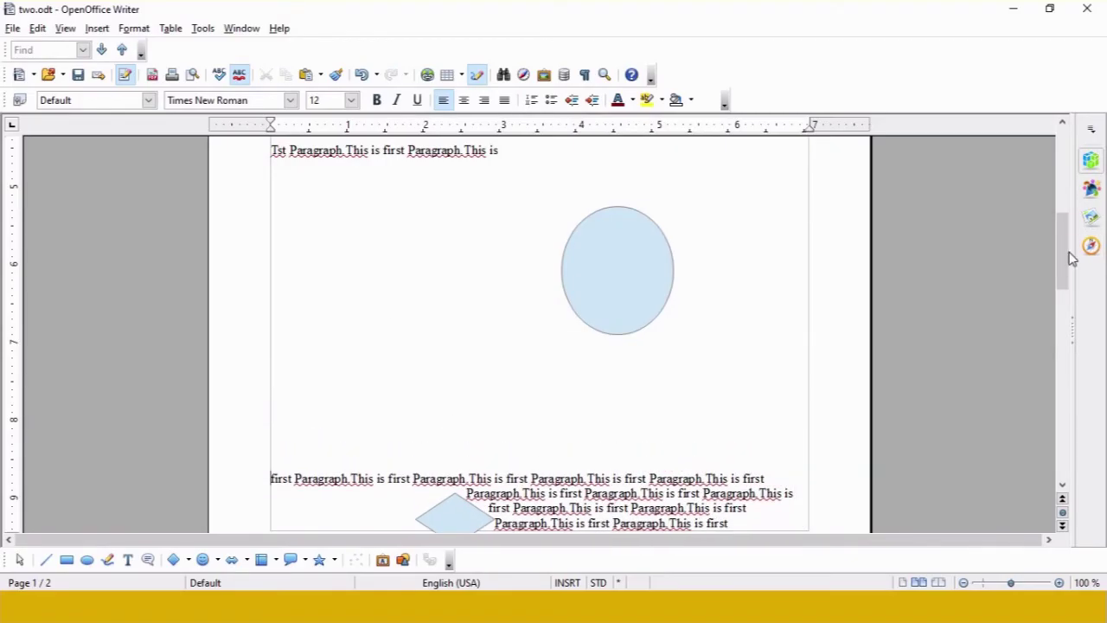
Move the diamond slightly up and left within its paragraph and anchor it as a character.
drag(1064, 254, 1064, 307)
click(470, 247)
drag(470, 248, 445, 231)
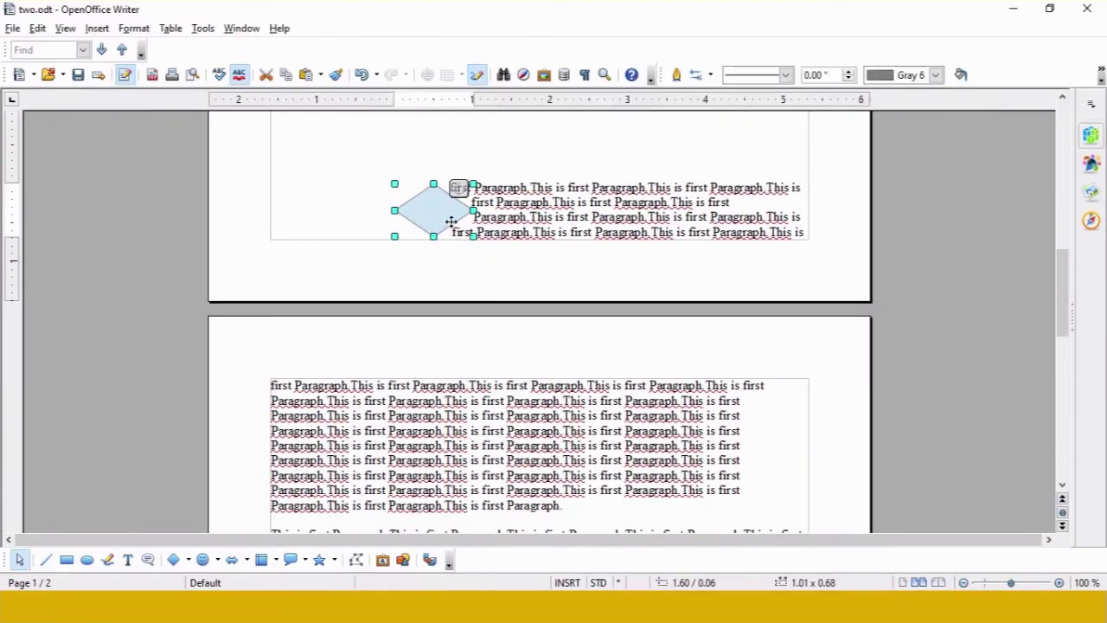
right_click(447, 219)
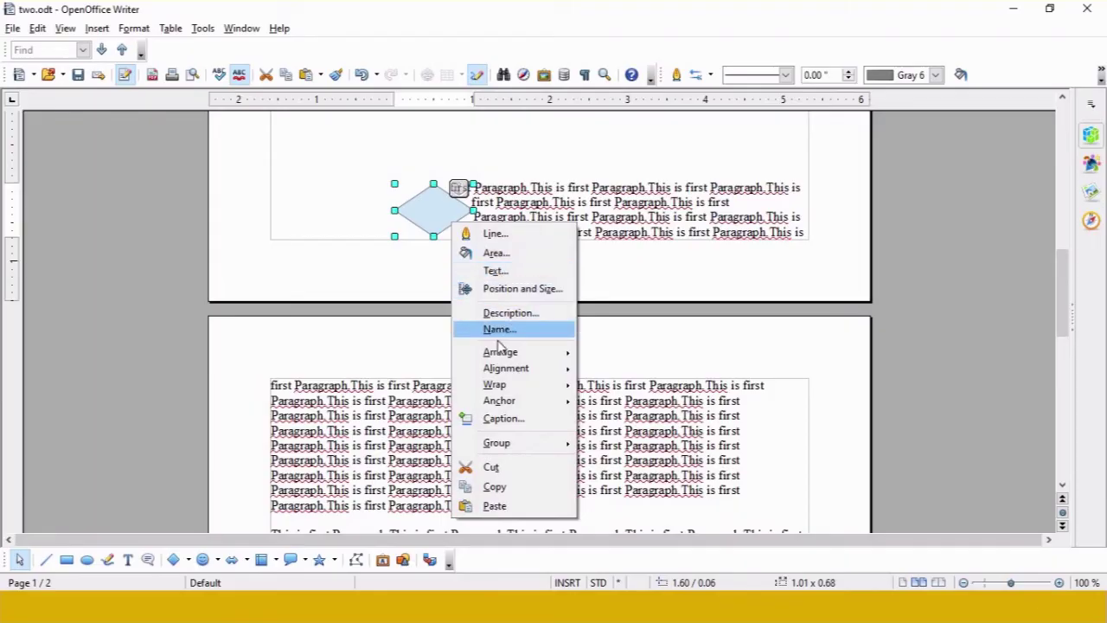
mouse_move(519, 401)
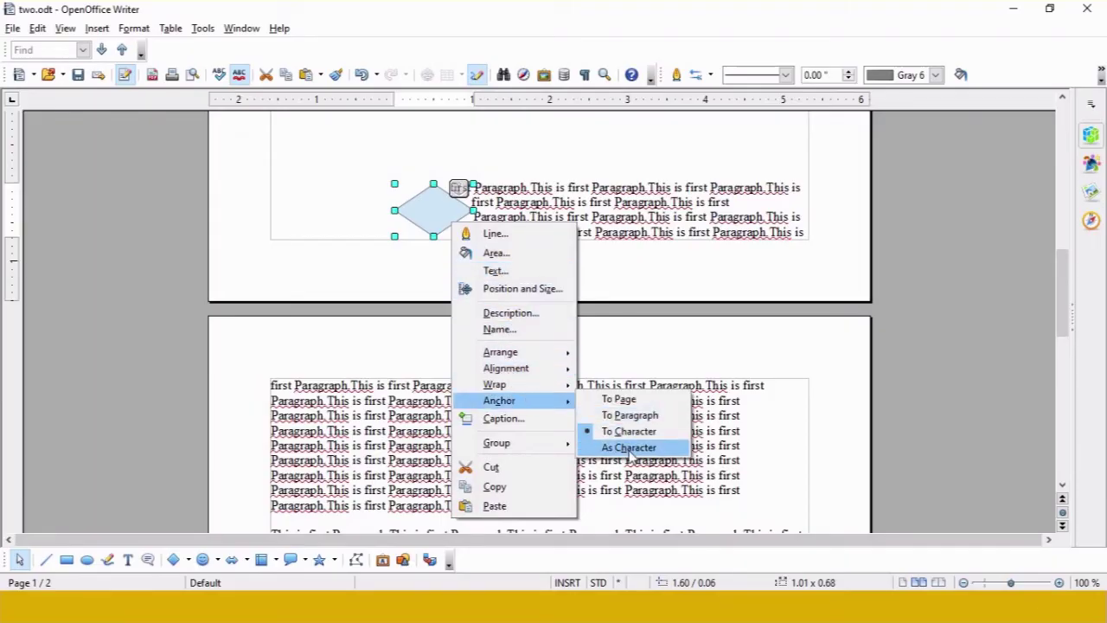
click(629, 449)
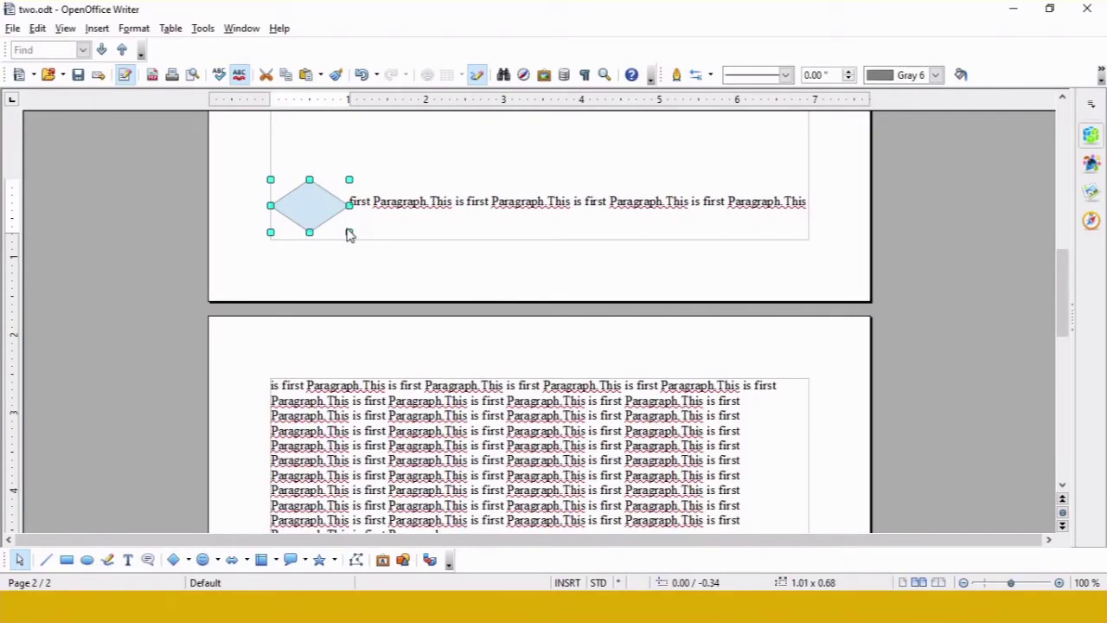
Shrink the diamond to about 0.61 × 0.39 inches and set the text beside it, through the second "Paragraph", to 26 pt.
drag(349, 232, 317, 207)
click(498, 183)
drag(514, 218, 285, 217)
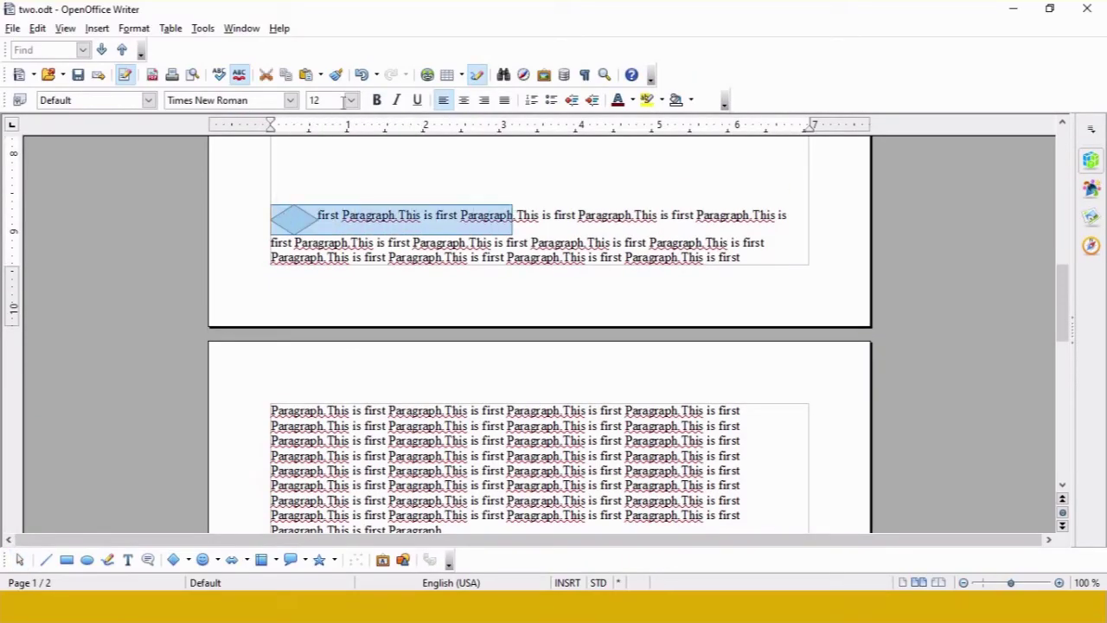
click(351, 100)
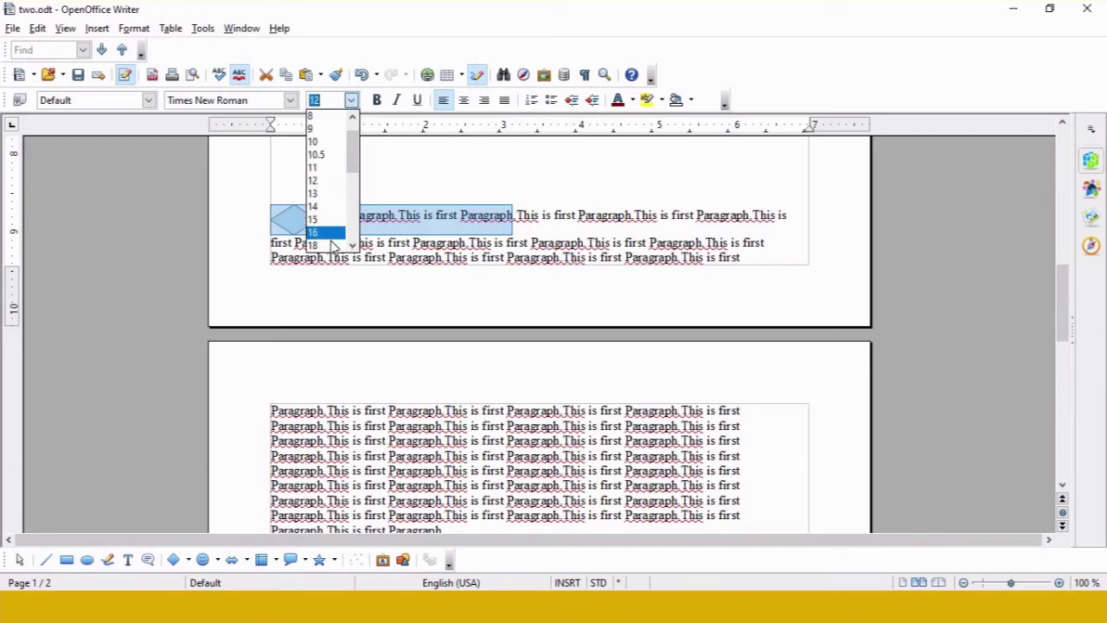
click(329, 234)
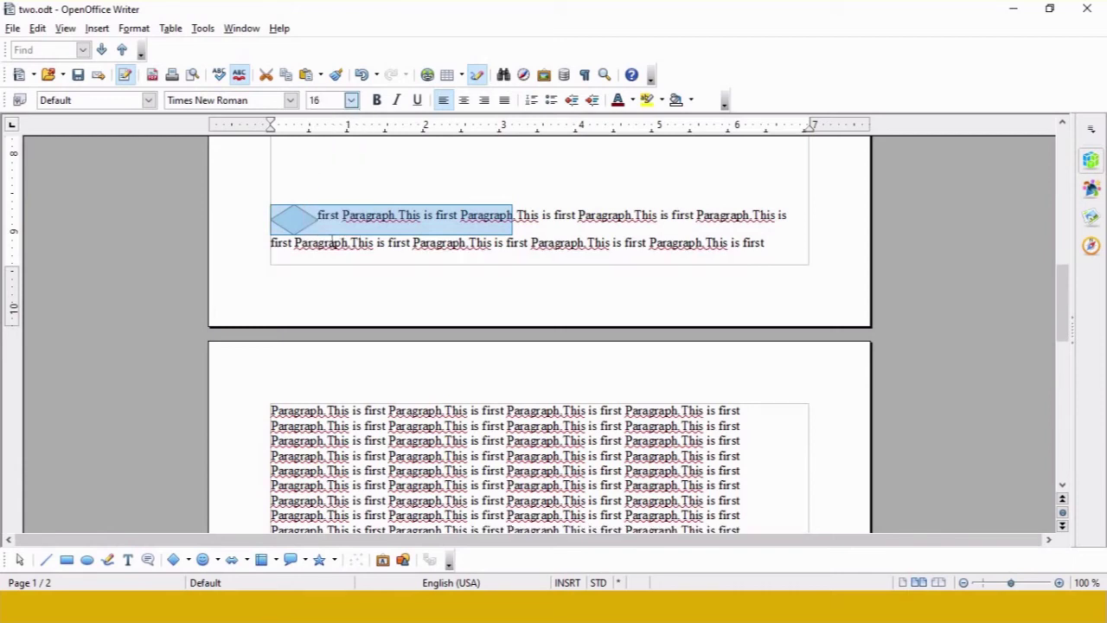
click(351, 100)
click(322, 247)
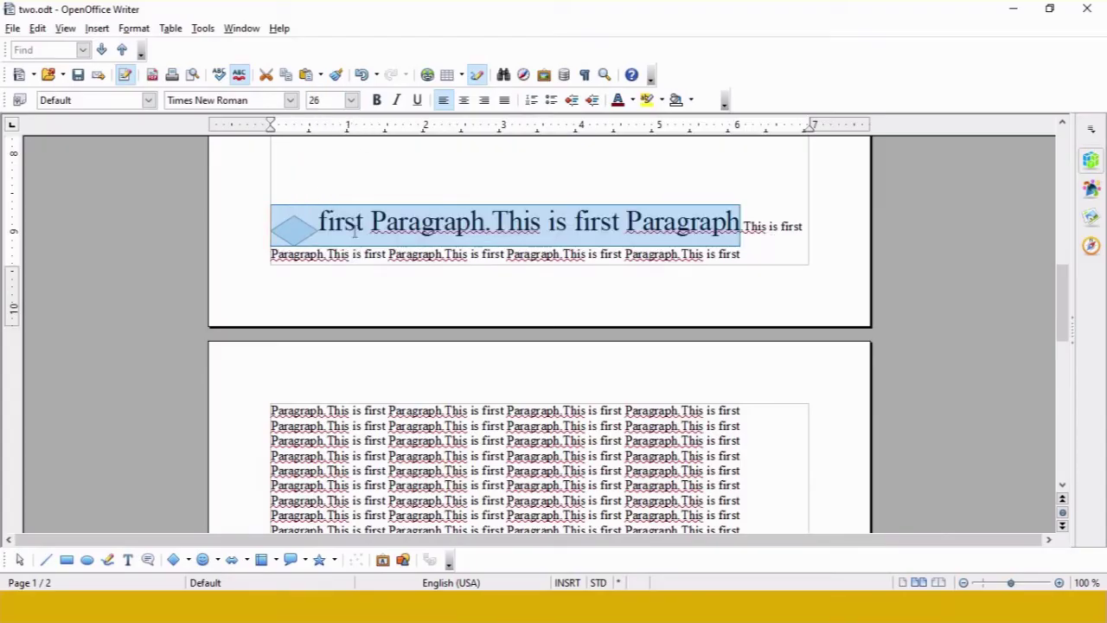
click(297, 225)
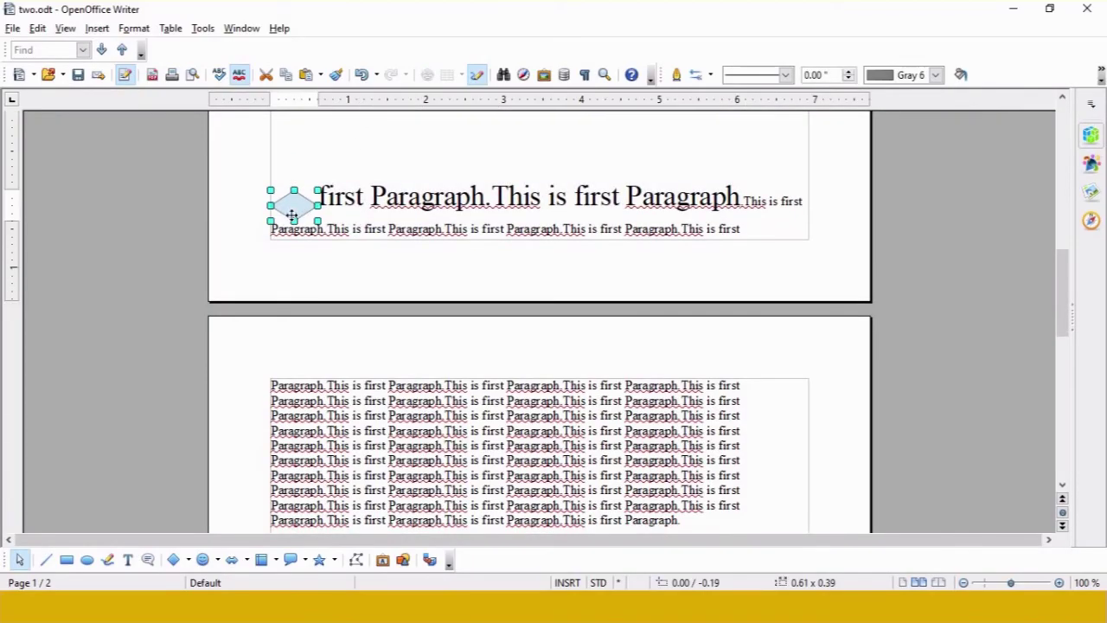
click(366, 205)
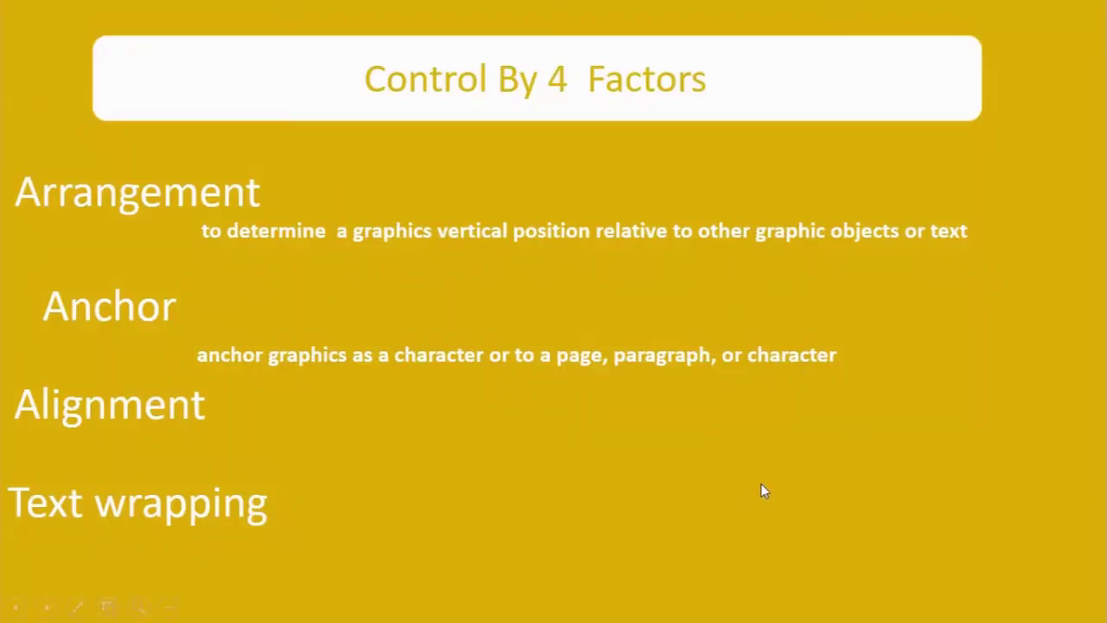
click(729, 459)
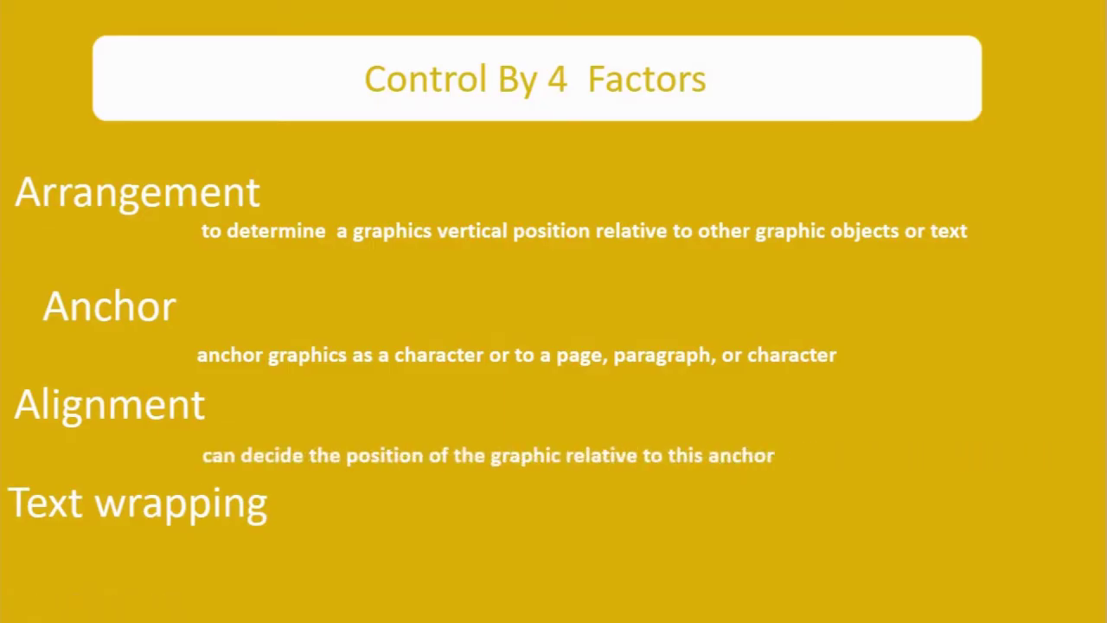
click(813, 512)
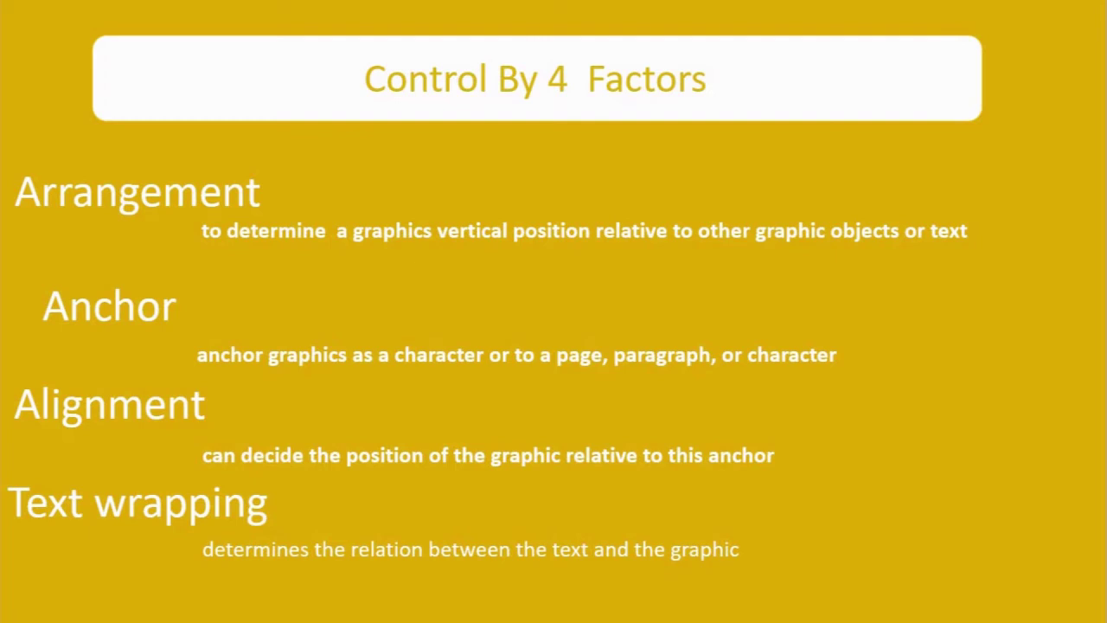
Switch to the Writer document three.odt and turn text wrapping off for the diamond.
key(alt+Tab)
key(alt+Tab)
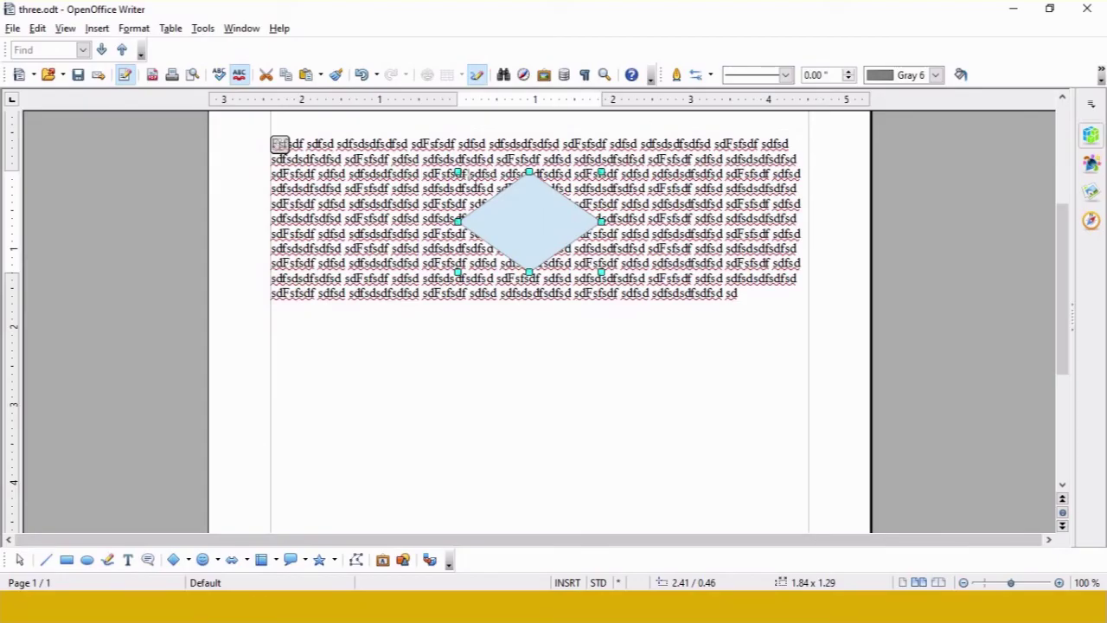
click(134, 28)
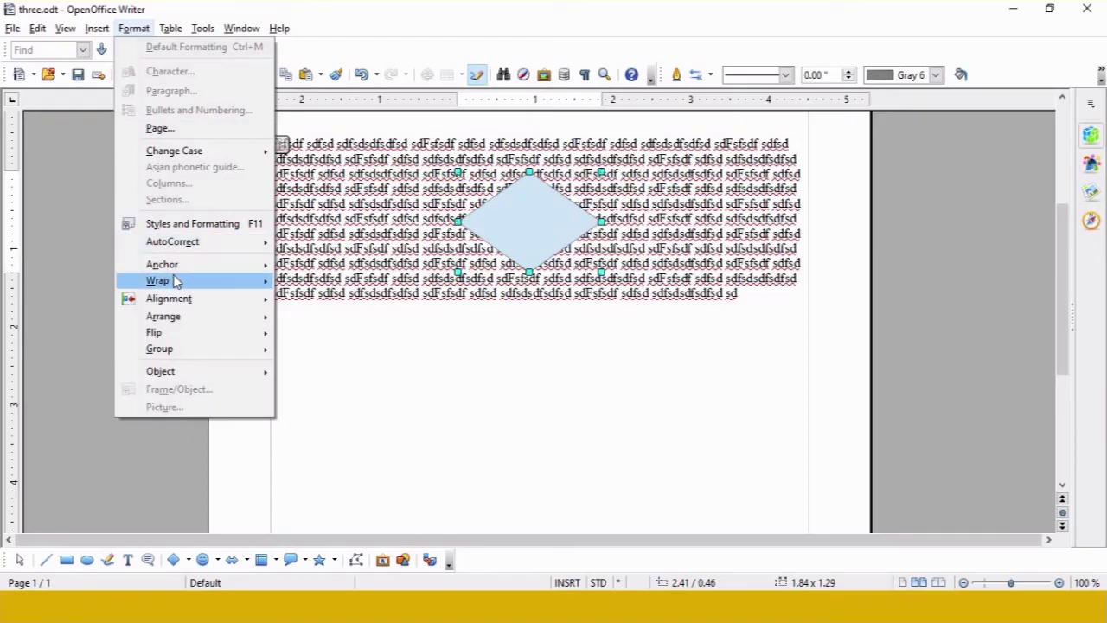
mouse_move(186, 283)
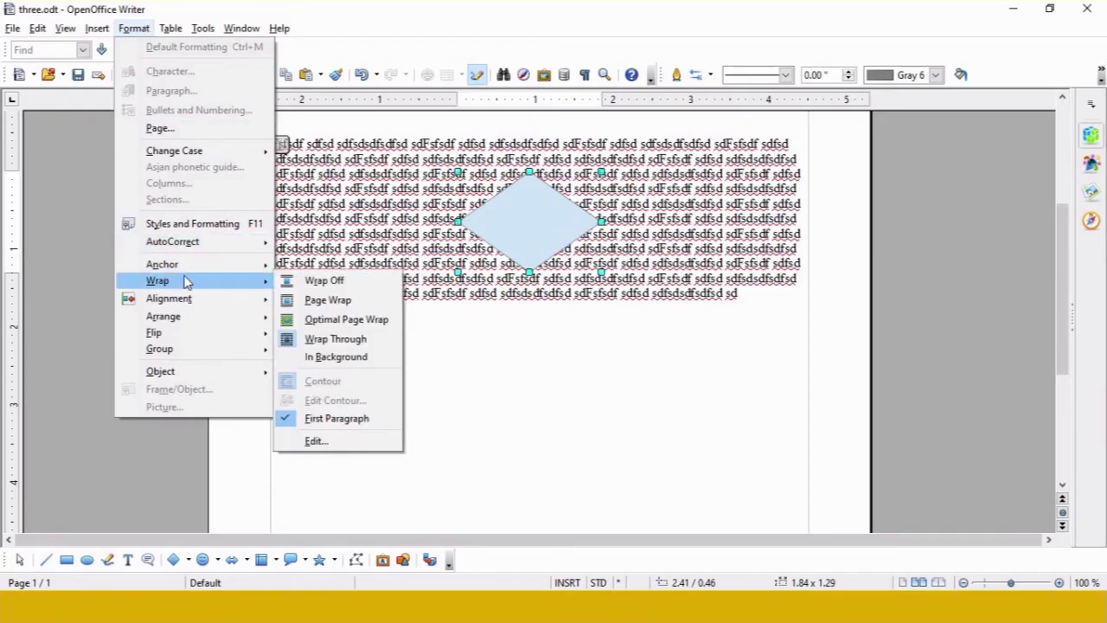
click(318, 284)
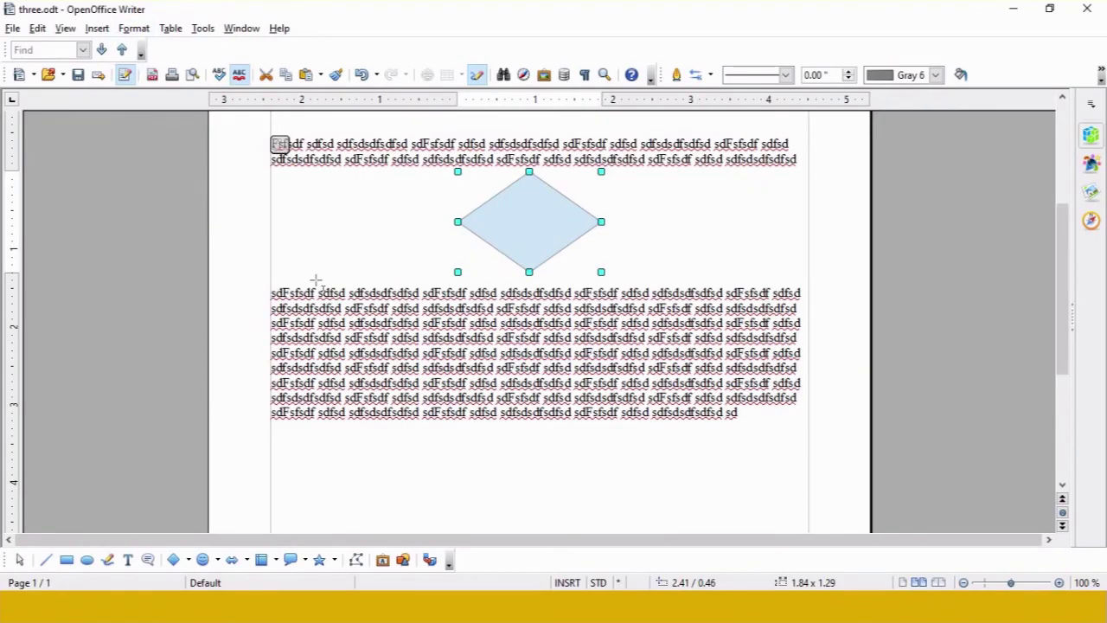
Set the diamond's text wrapping to Page Wrap.
click(137, 29)
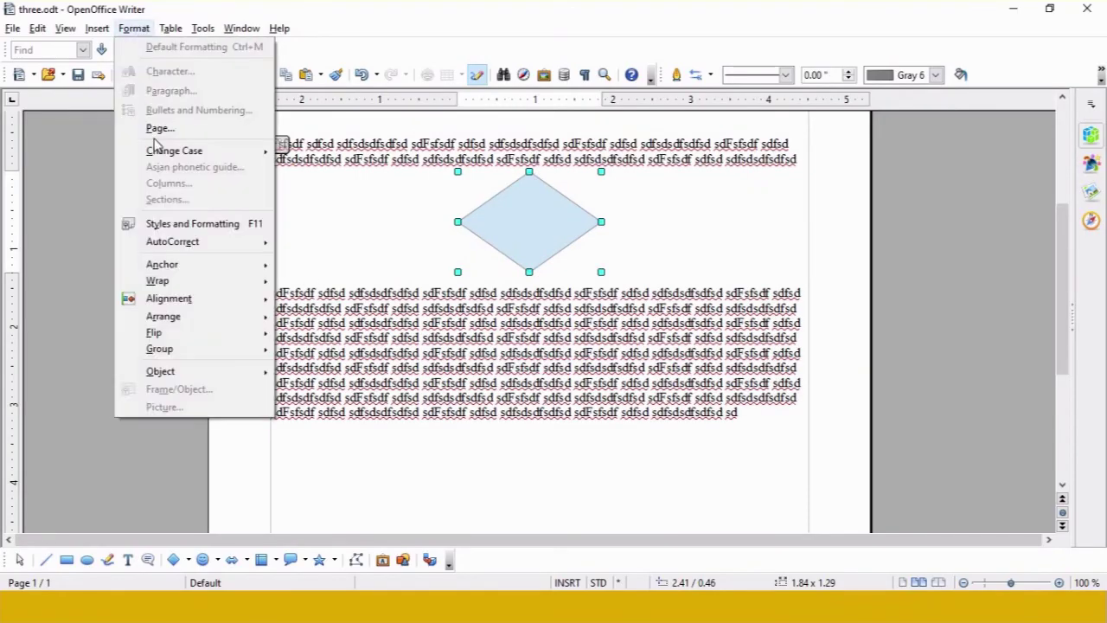
mouse_move(223, 284)
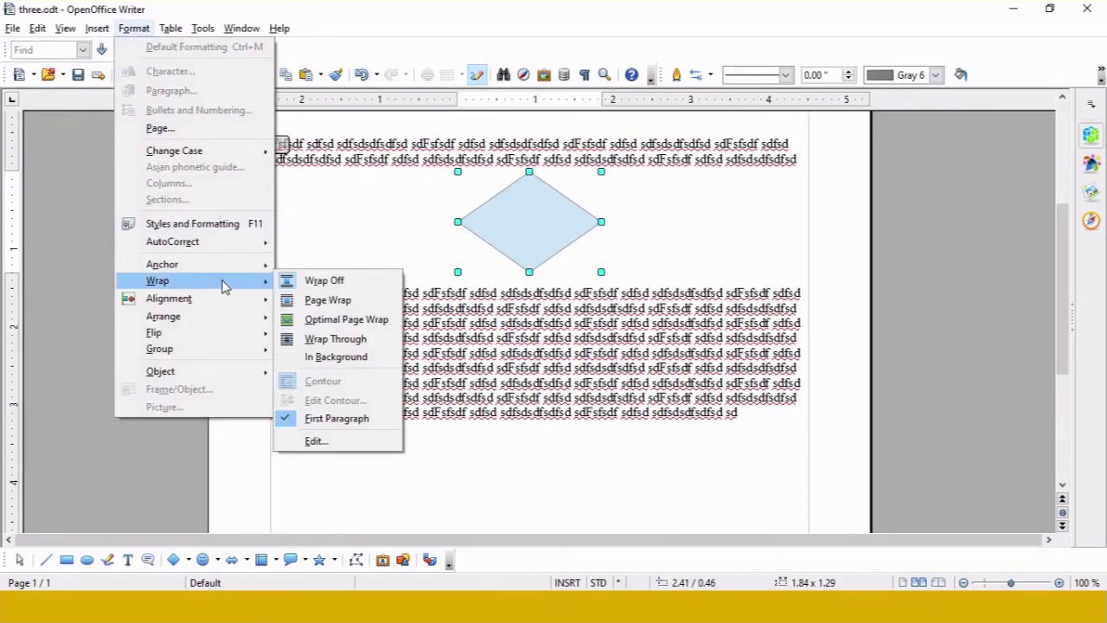
click(306, 303)
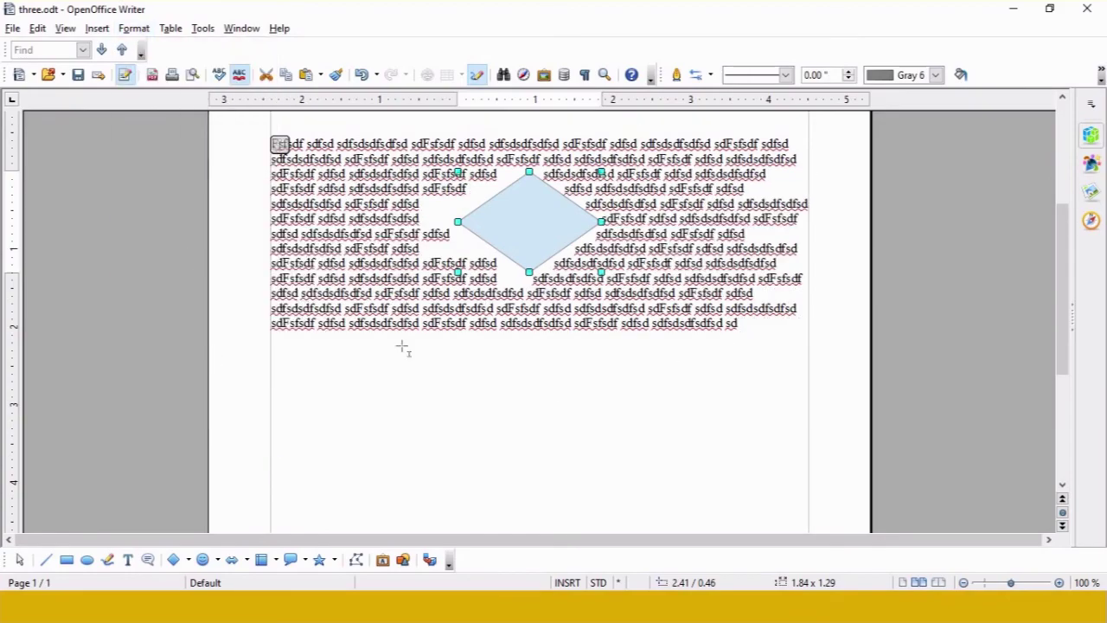
Apply Optimal Page Wrap to the diamond and move it near the left margin, at about 0.32 / 0.52 inches.
click(137, 29)
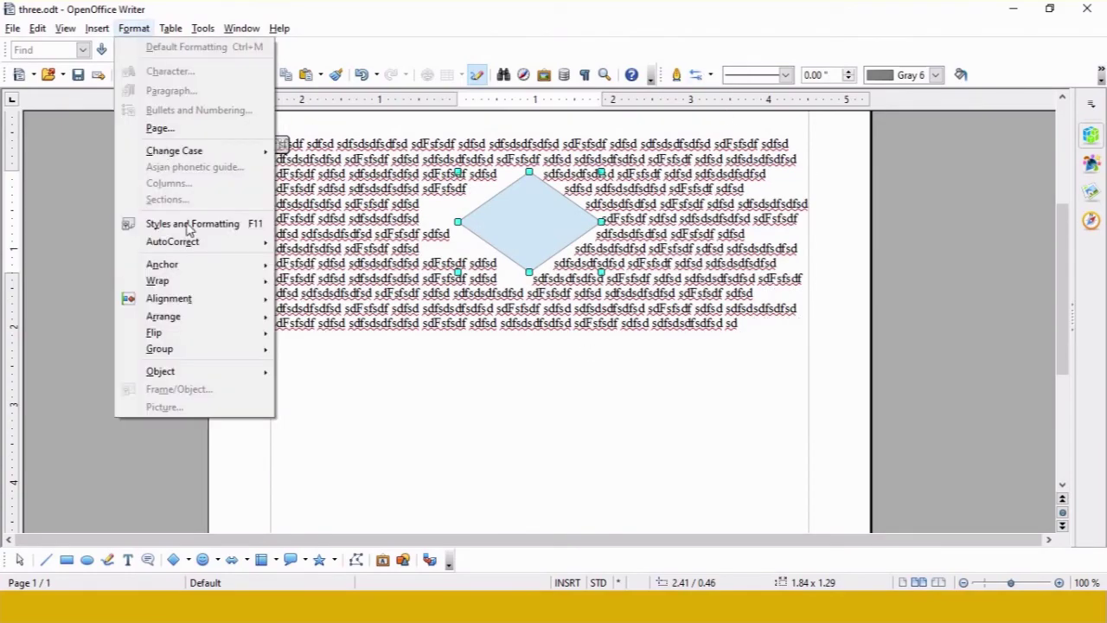
mouse_move(219, 287)
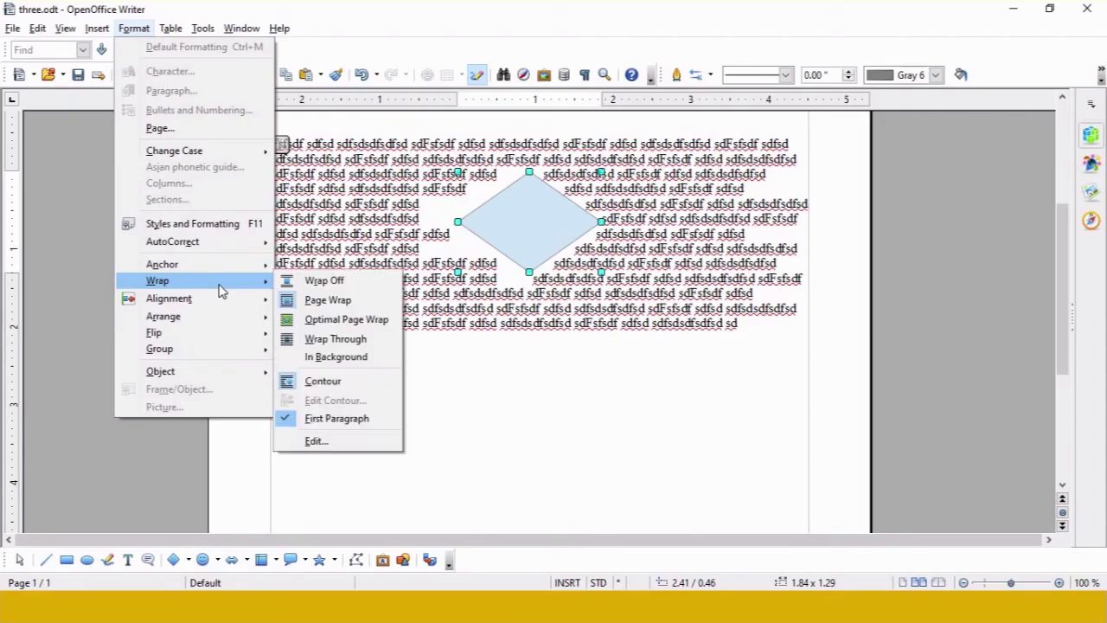
click(358, 320)
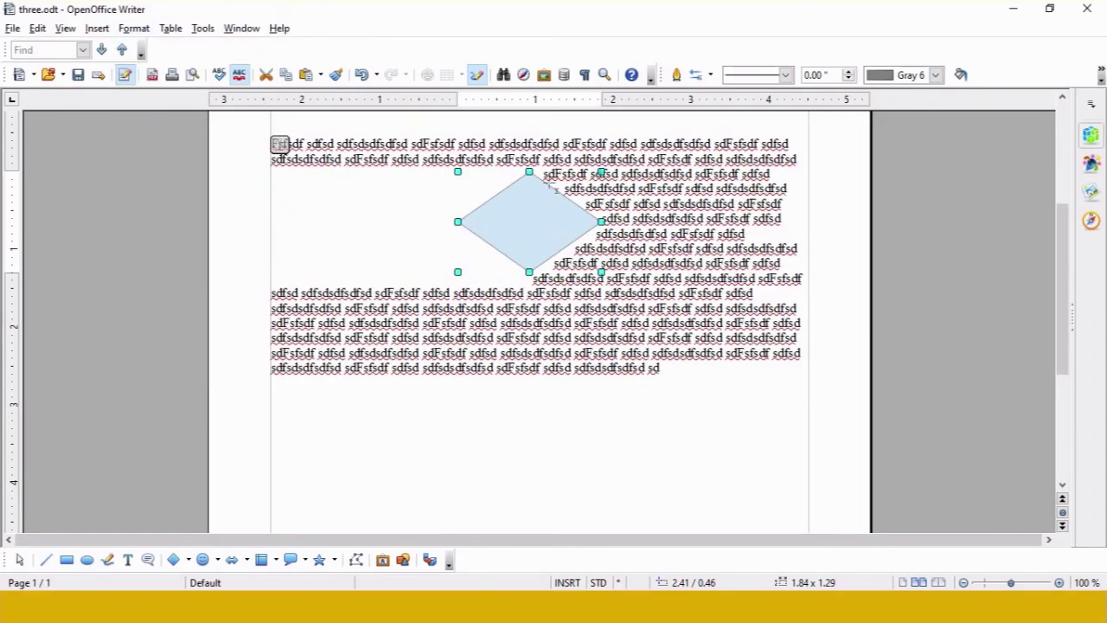
drag(554, 225, 396, 230)
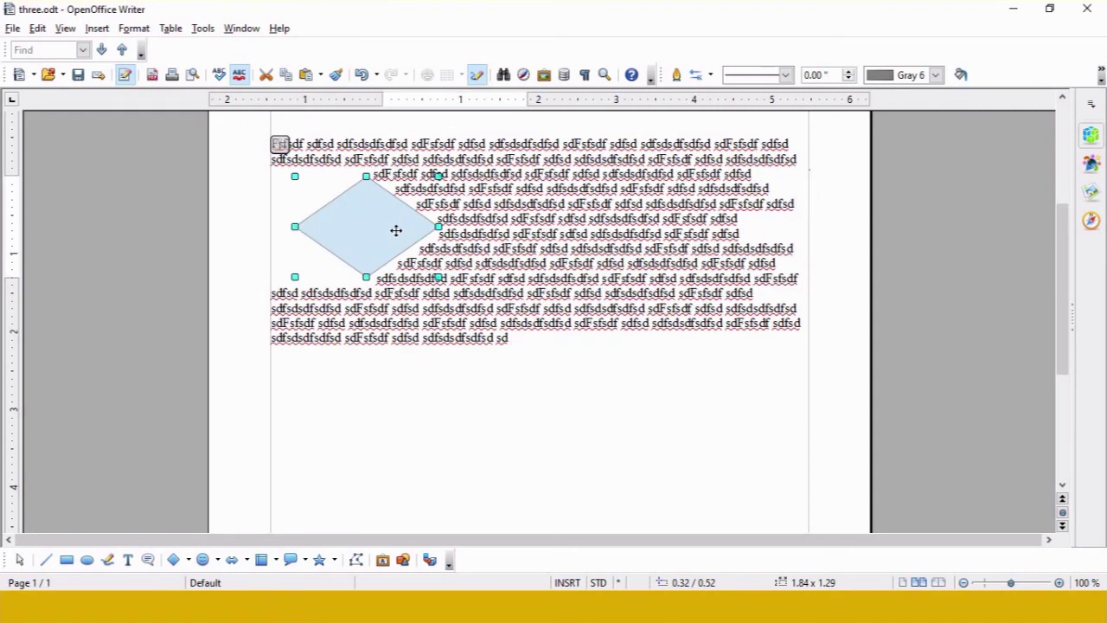
Apply Wrap Through to the diamond and move it back to the middle of the text, at about 2.43 / 0.43 inches.
click(134, 28)
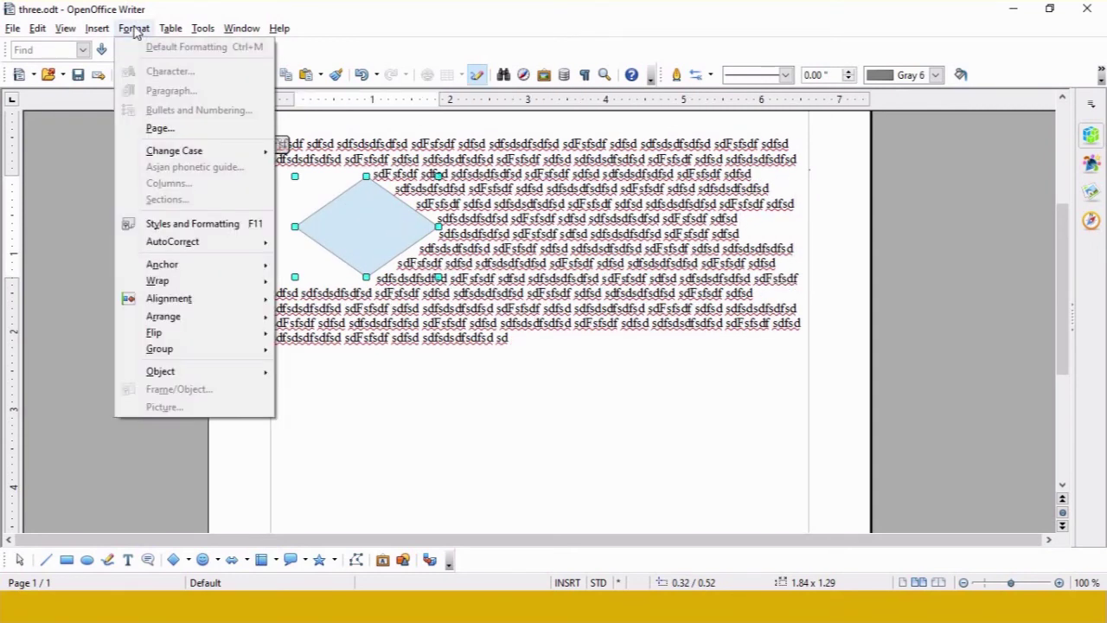
mouse_move(208, 297)
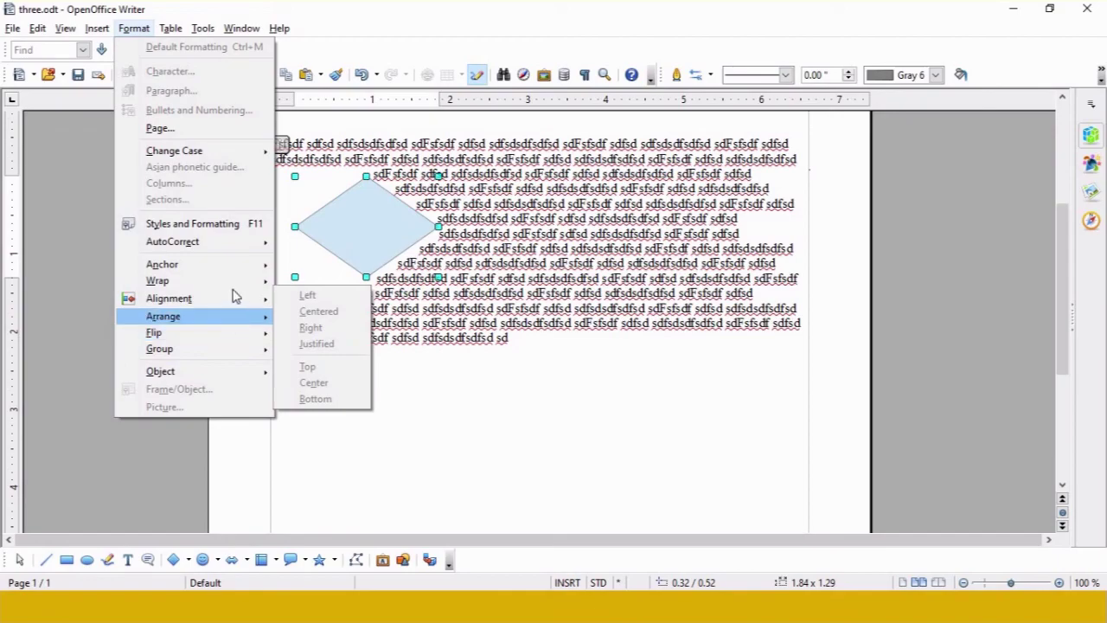
mouse_move(230, 281)
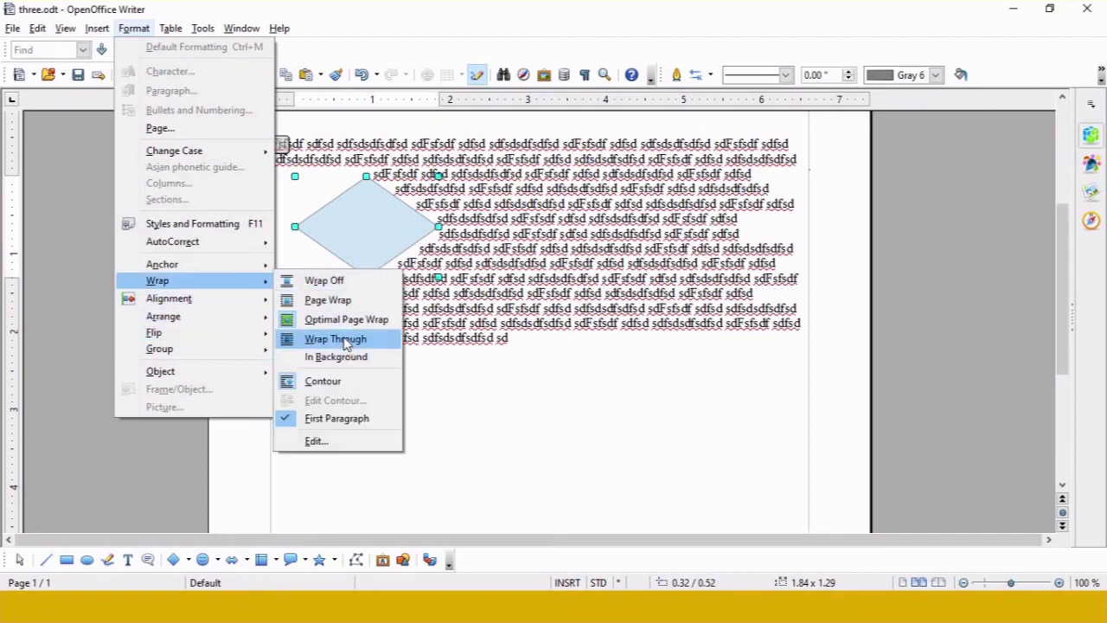
click(346, 345)
drag(358, 219, 524, 214)
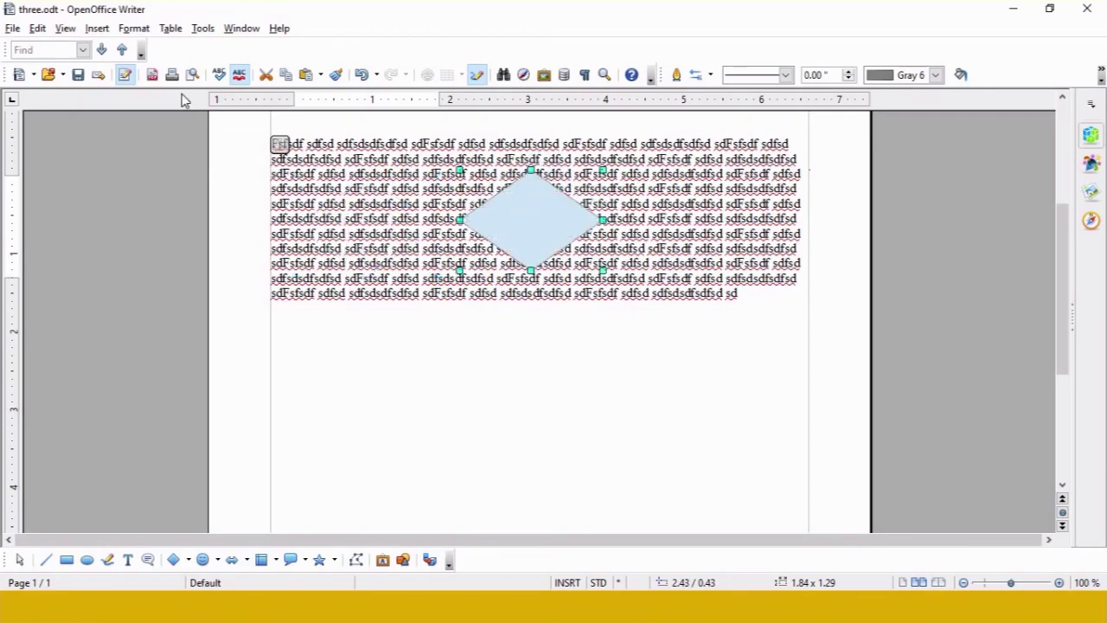
Place the diamond behind the paragraph text with the In Background wrap option.
click(134, 28)
mouse_move(235, 283)
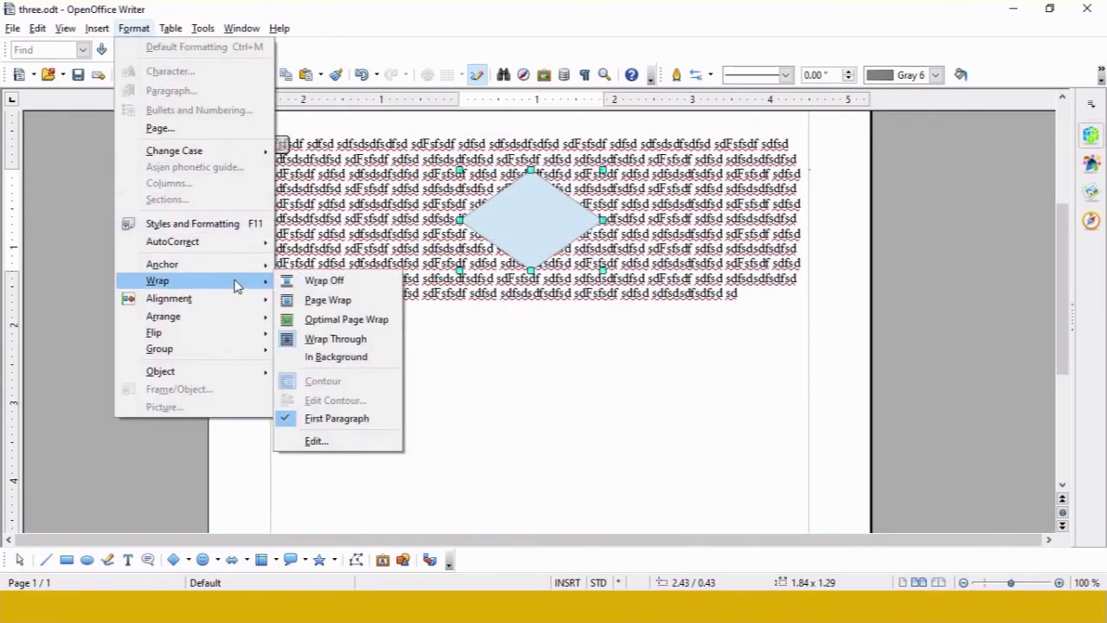
click(359, 358)
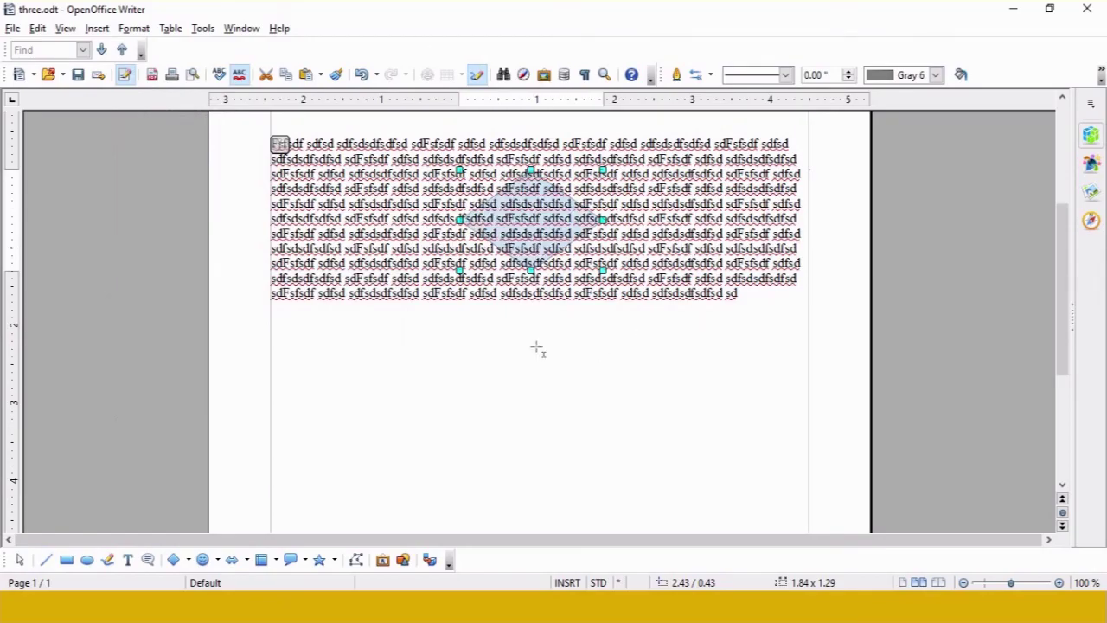